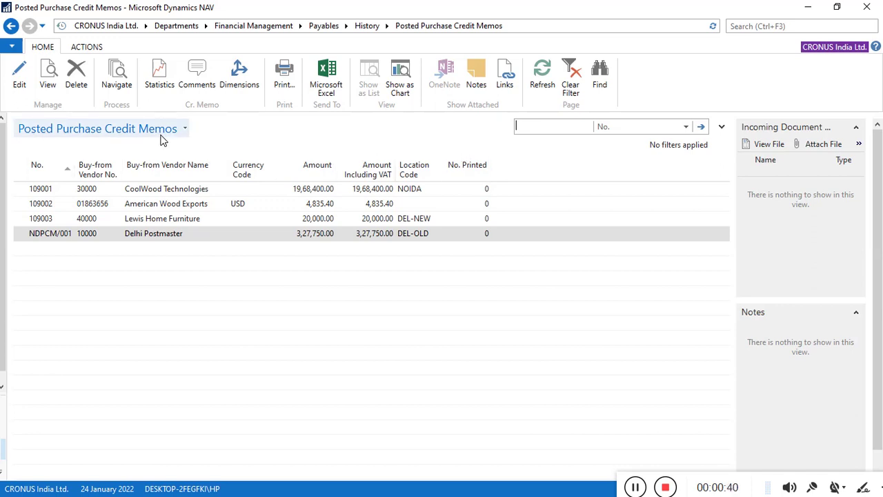
Search the pages for "posted purc" to look over the posted purchase documents available.
left_click(776, 31)
type("posted purc")
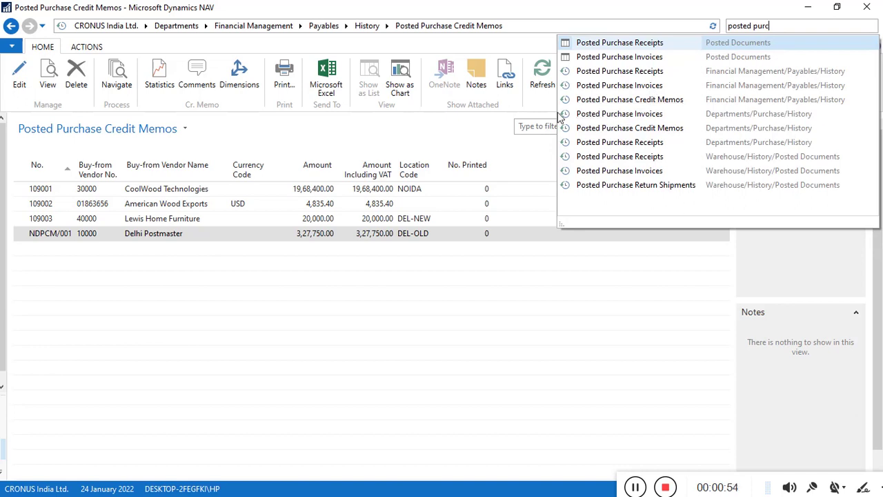
left_click(454, 146)
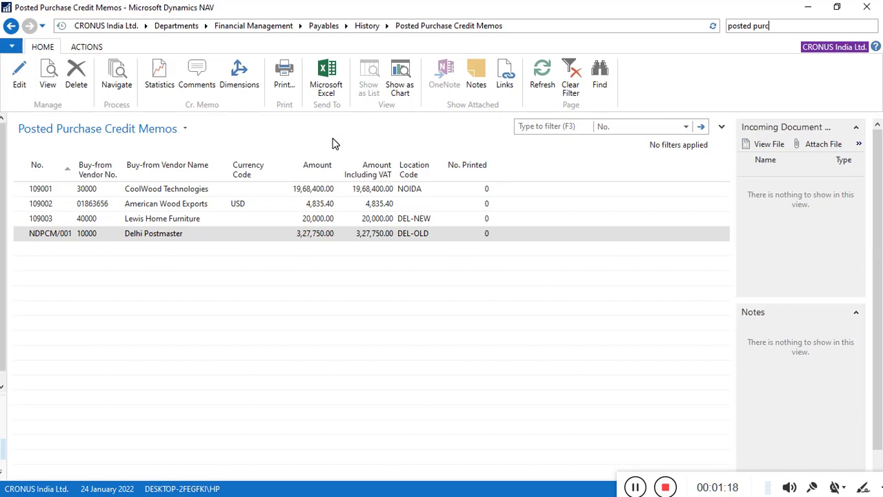
Navigate to the related entries of Lewis Home Furniture's posted purchase credit memo 109003 and open its vendor ledger entry.
left_click(185, 189)
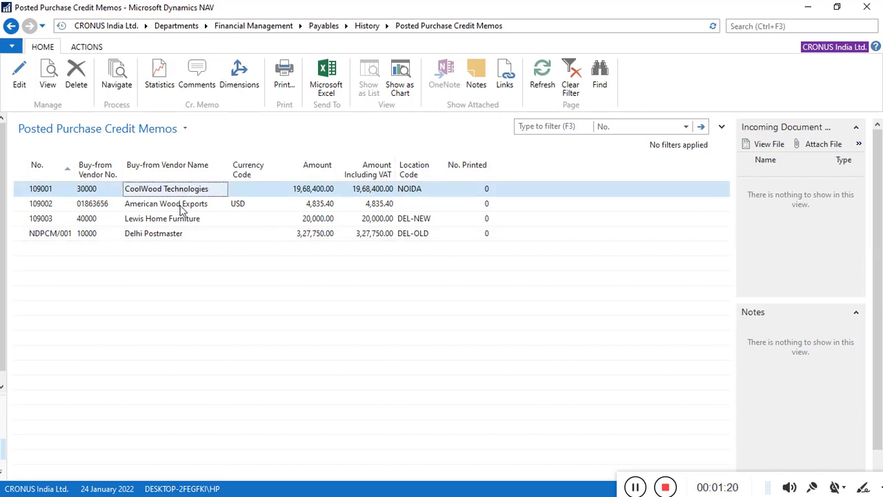
left_click(181, 205)
left_click(181, 221)
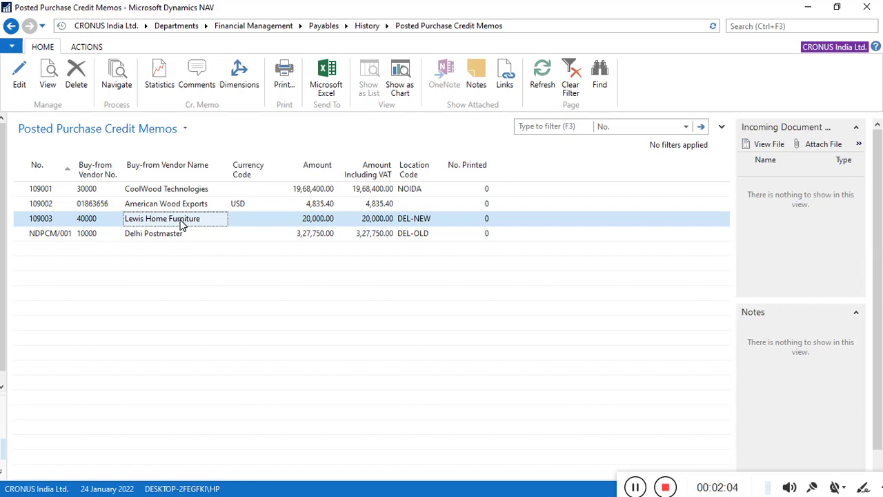
left_click(247, 226)
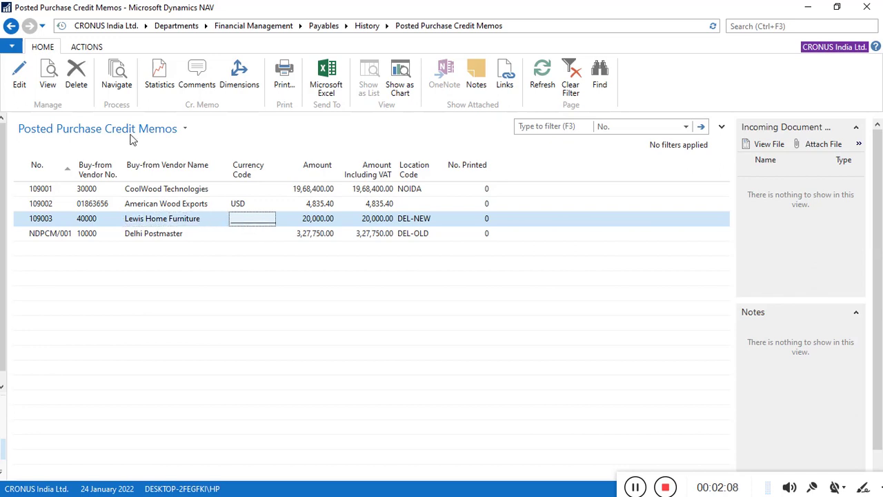
left_click(113, 80)
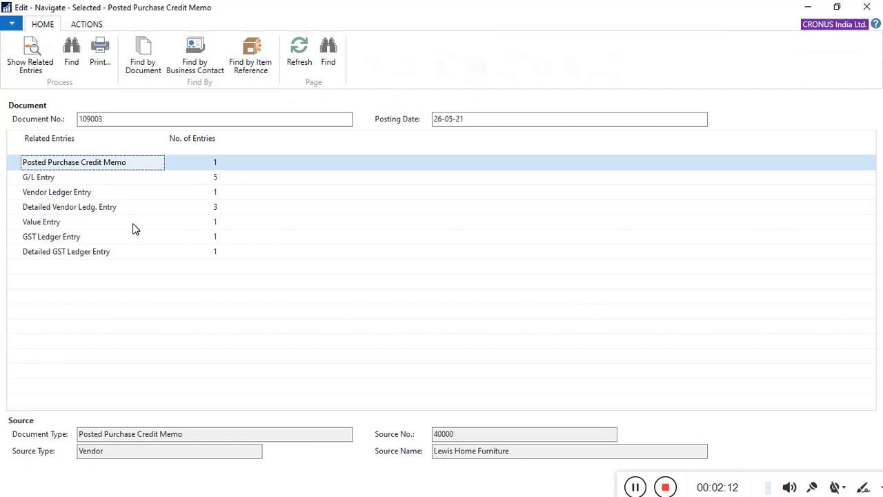
left_click(214, 196)
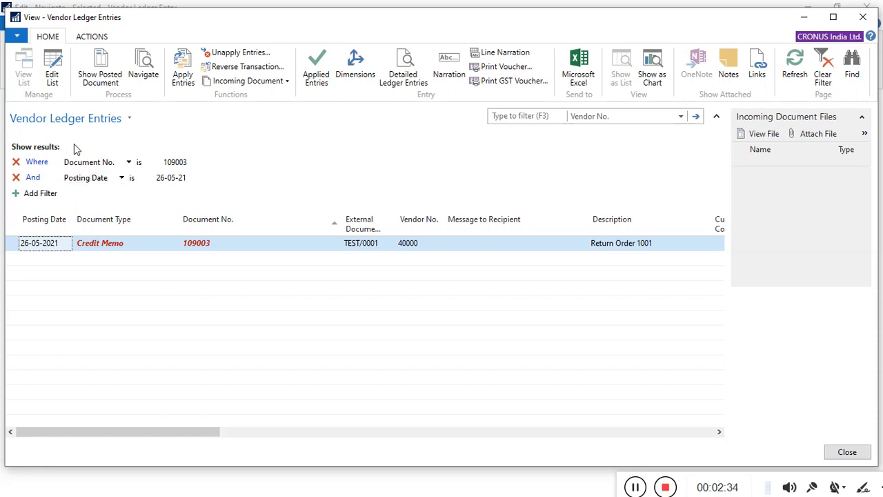
Add a Vendor No. filter line to the credit memo's vendor ledger entries and browse its vendor list, leaving the value empty.
left_click(129, 119)
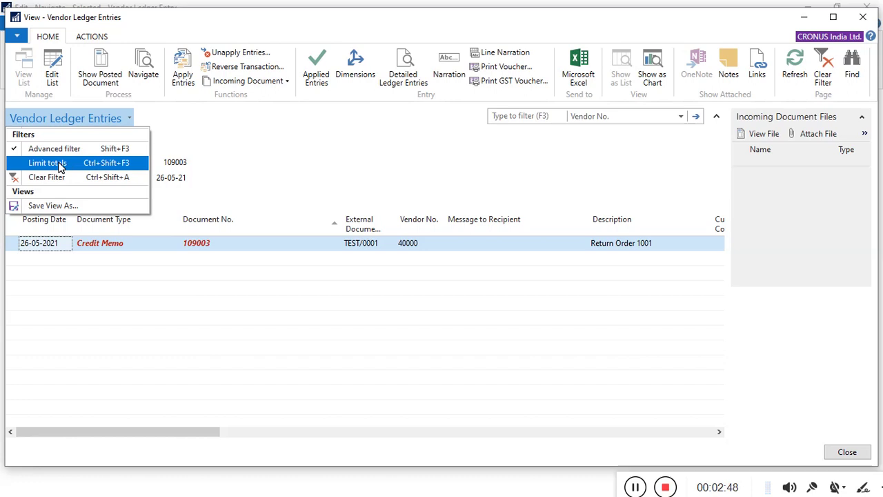
left_click(321, 127)
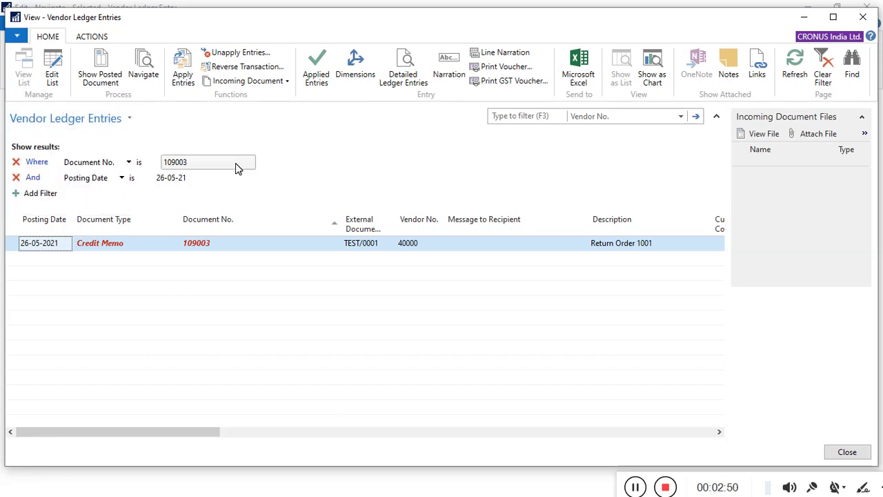
left_click(46, 196)
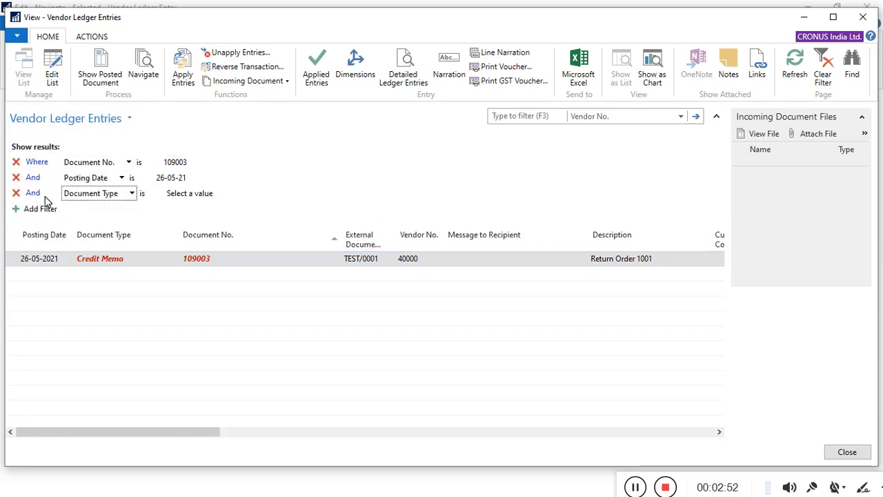
left_click(131, 194)
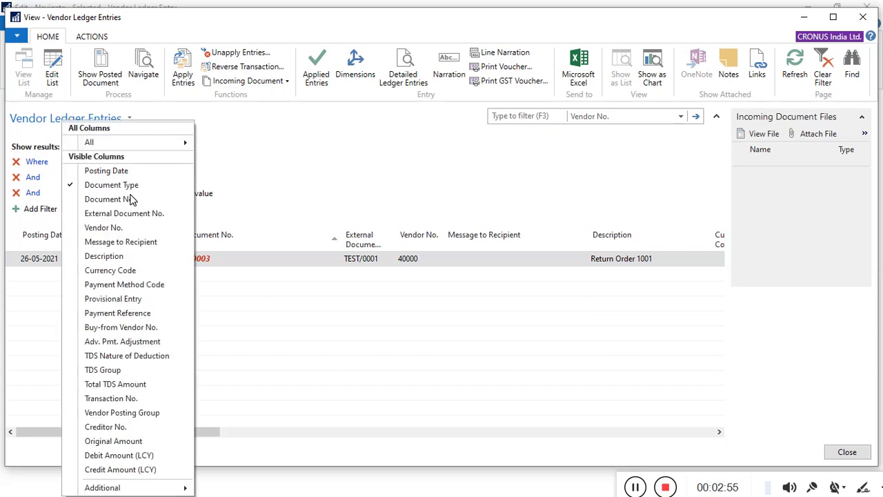
left_click(256, 179)
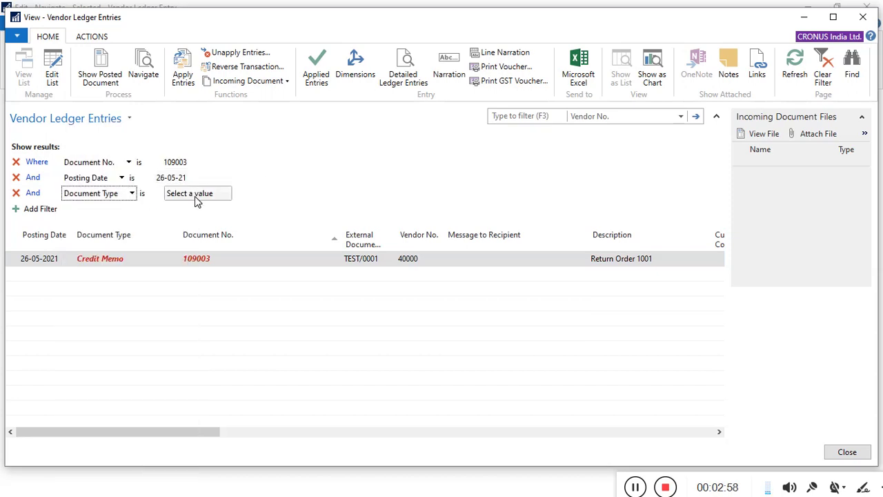
left_click(131, 194)
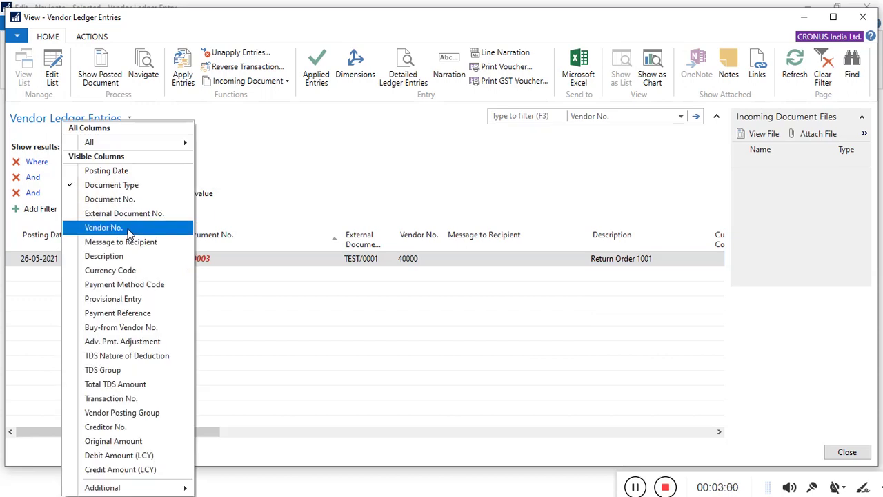
left_click(127, 229)
left_click(192, 196)
left_click(238, 195)
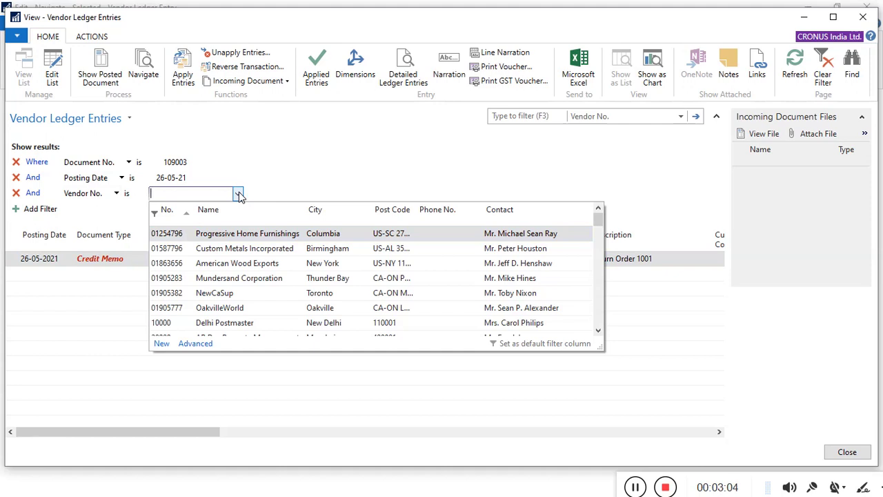
left_click(314, 192)
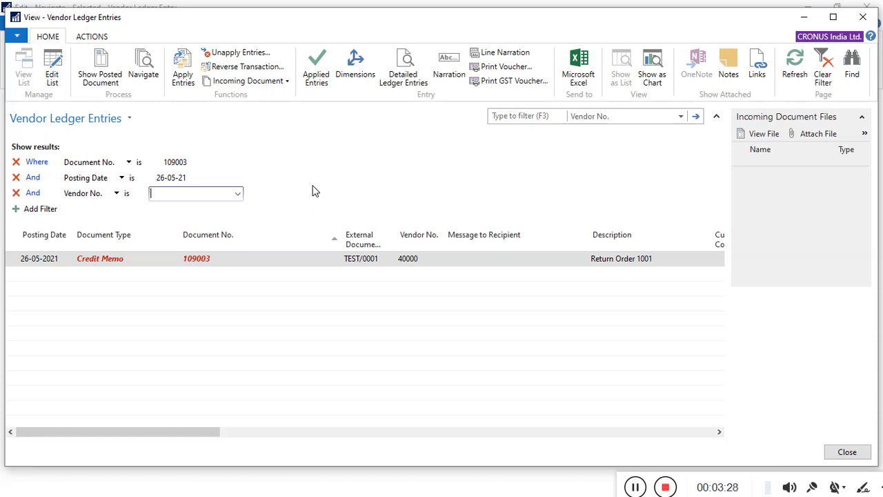
Check the entry's vendor and the entries applied to credit memo 109003, and return to the posted purchase credit memo list.
left_click(432, 263)
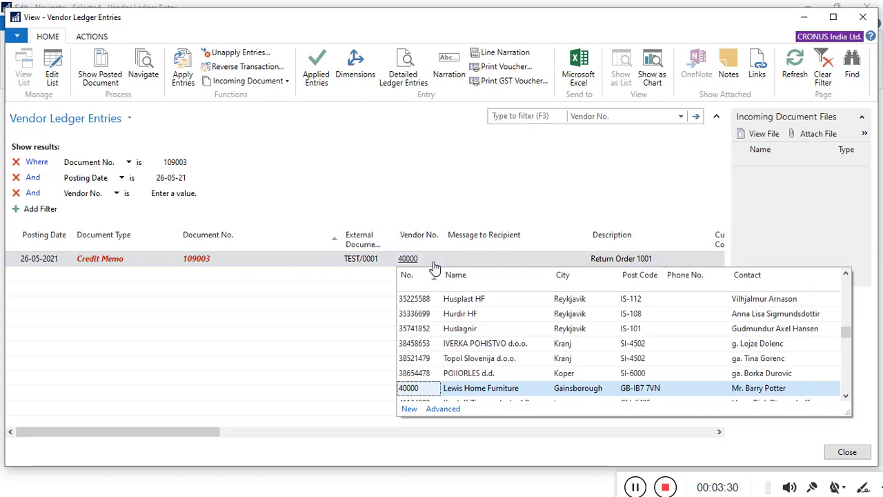
left_click(376, 199)
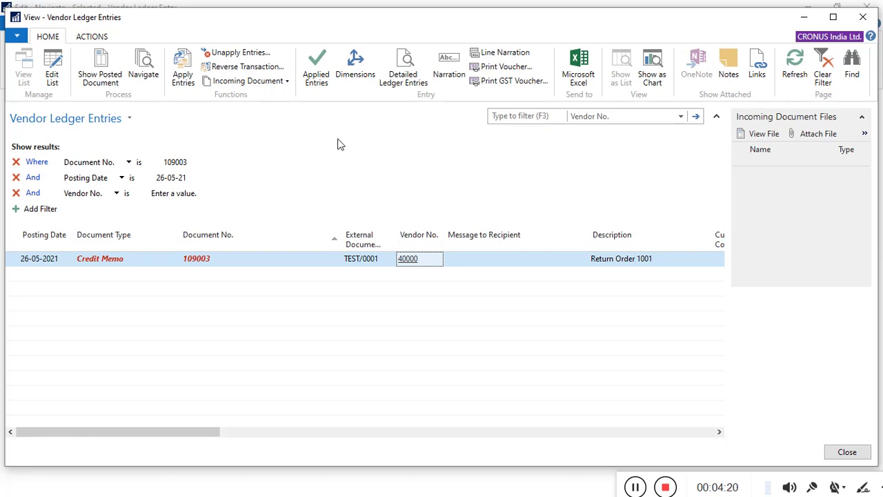
left_click(319, 77)
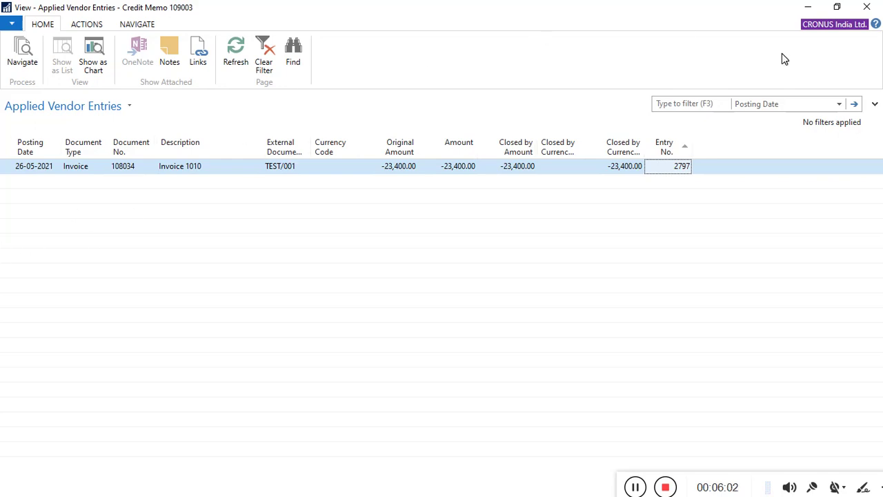
left_click(866, 7)
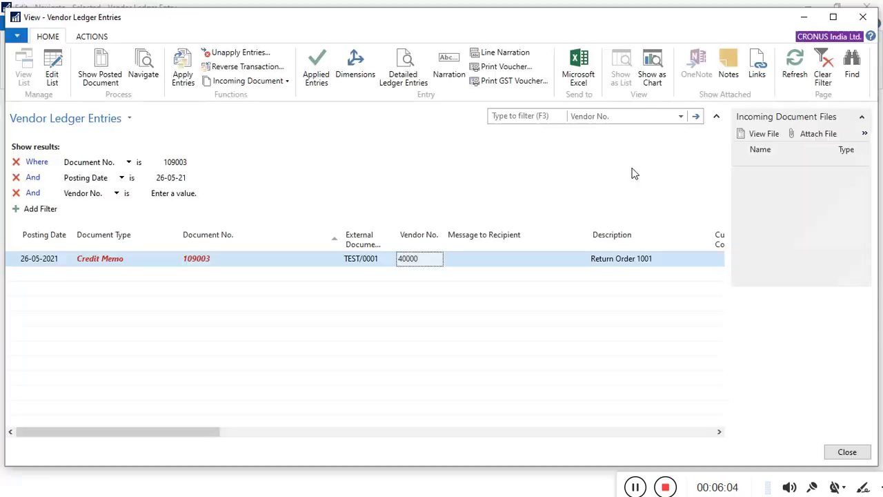
left_click(862, 458)
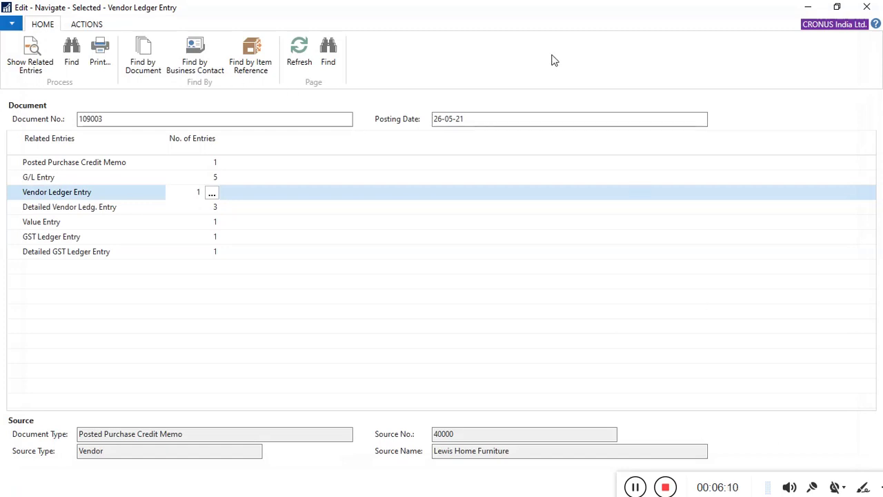
left_click(867, 9)
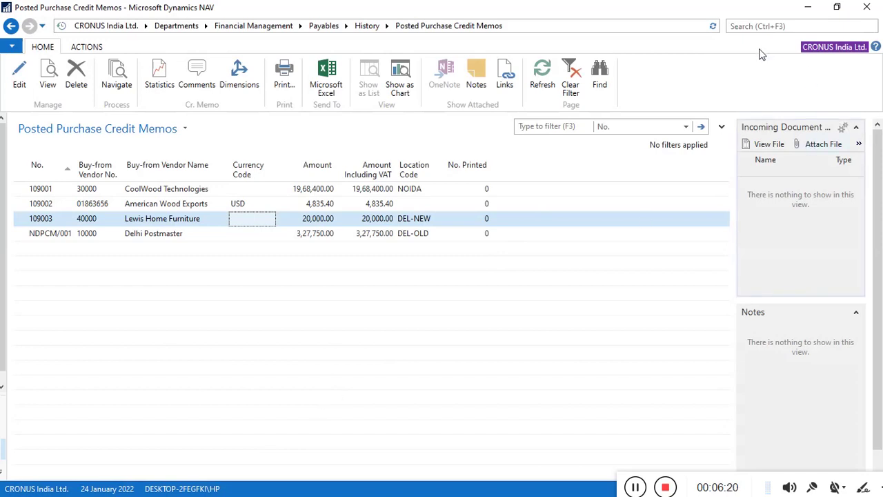
Search for "vendor ledger" and open the Vendor Ledger Entries list under Posted Documents.
left_click(744, 27)
type("vendor ledger")
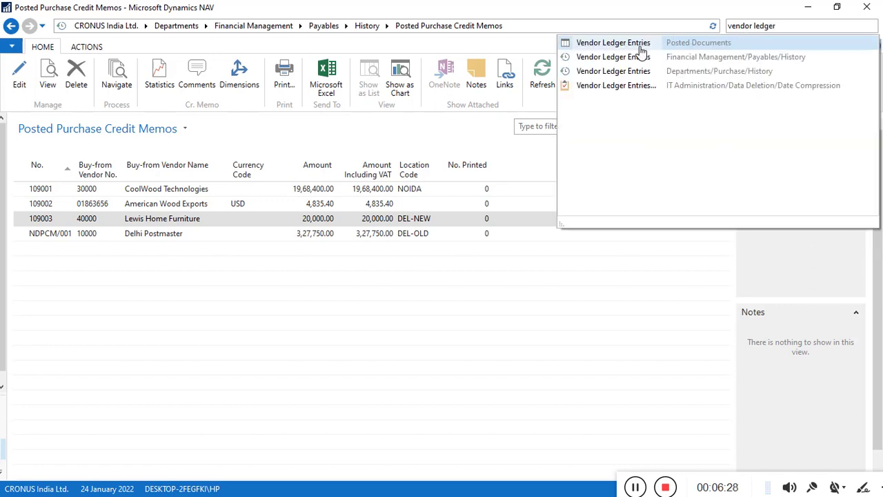
left_click(640, 45)
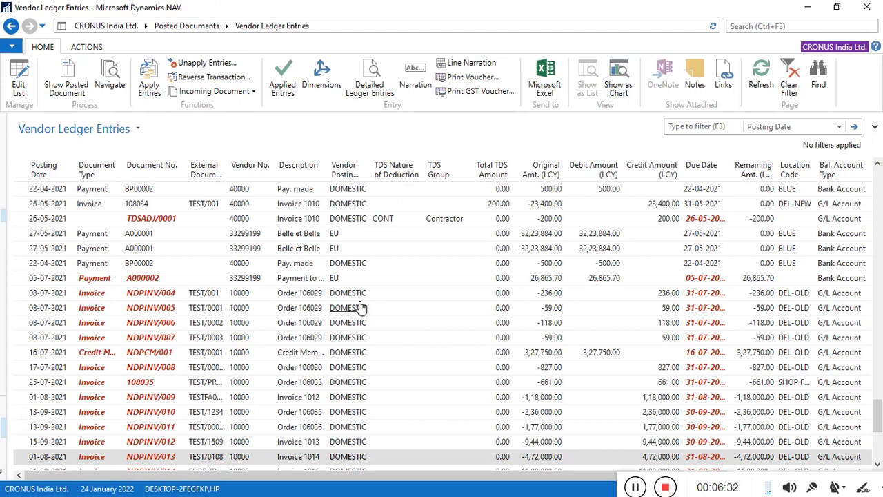
Show the advanced filter on the vendor ledger entries and restrict Document Type to Credit Memo.
left_click(138, 129)
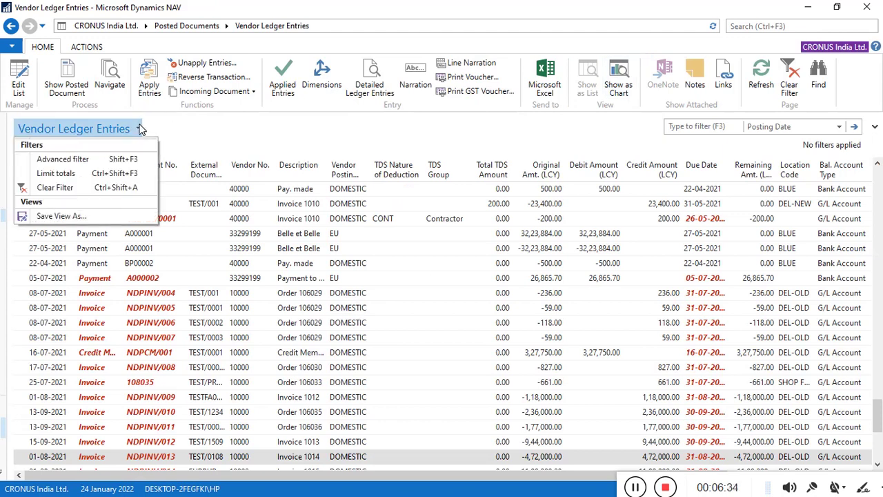
left_click(85, 159)
left_click(169, 178)
left_click(48, 189)
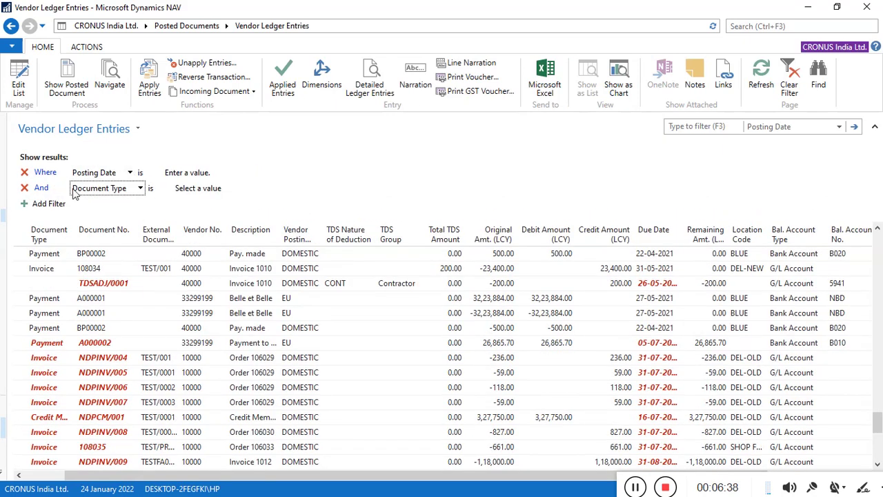
left_click(207, 193)
left_click(234, 188)
left_click(201, 236)
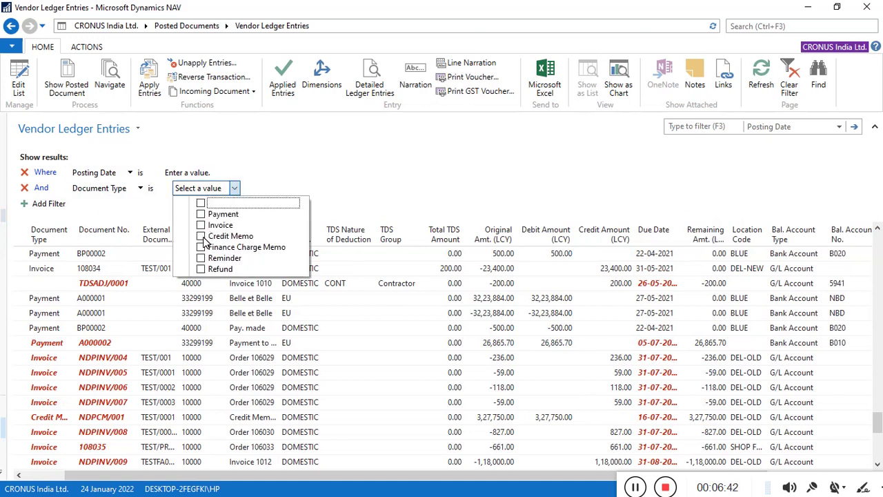
Add an empty Document No. filter line and limit the totals by Date Filter without entering a value.
left_click(52, 205)
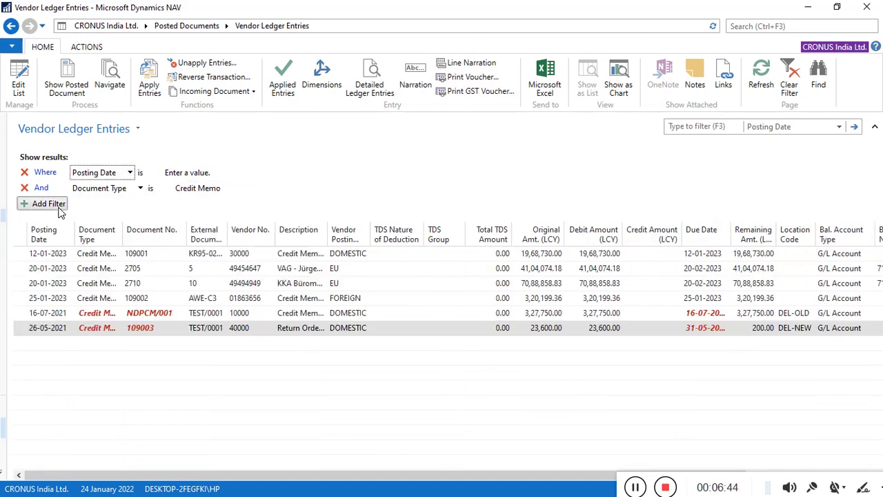
left_click(138, 128)
left_click(95, 178)
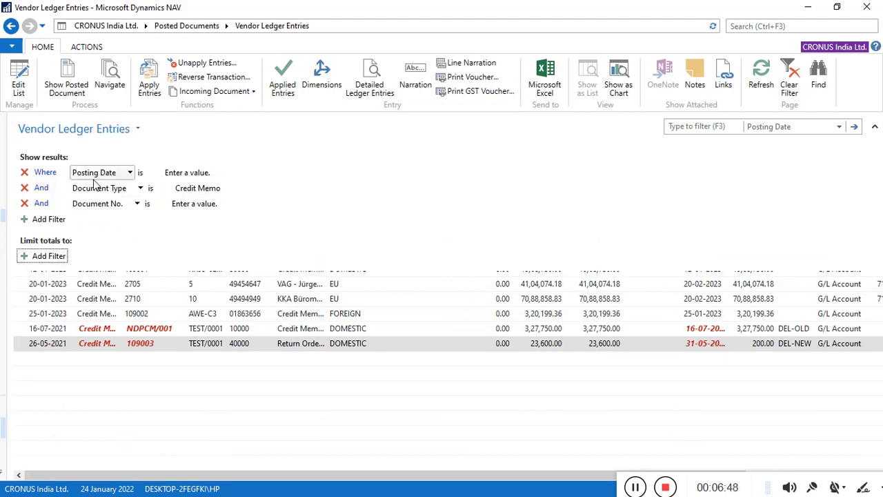
left_click(61, 254)
left_click(180, 260)
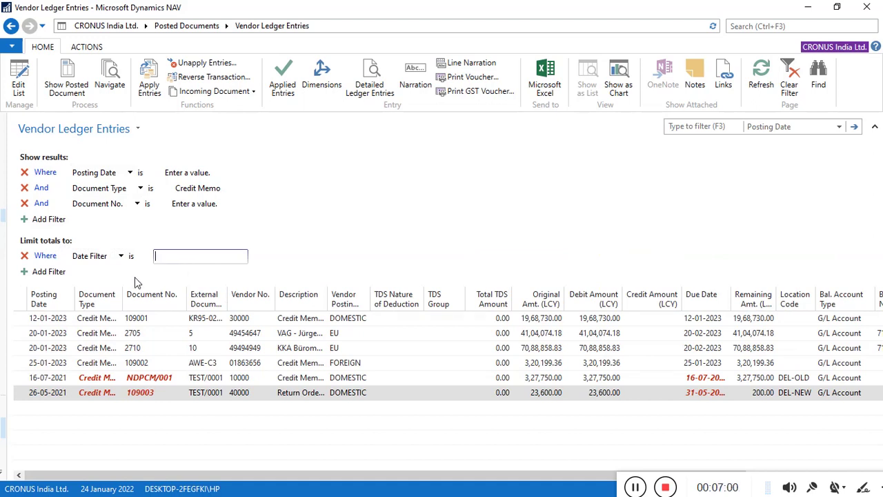
Widen the Document Type and External Document No. columns so their full contents can be read.
left_click_drag(132, 294, 200, 294)
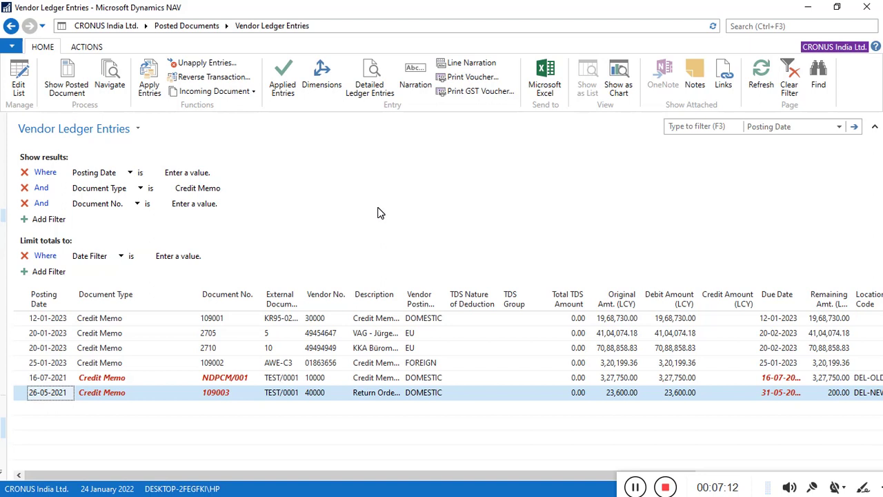
left_click_drag(305, 296, 384, 290)
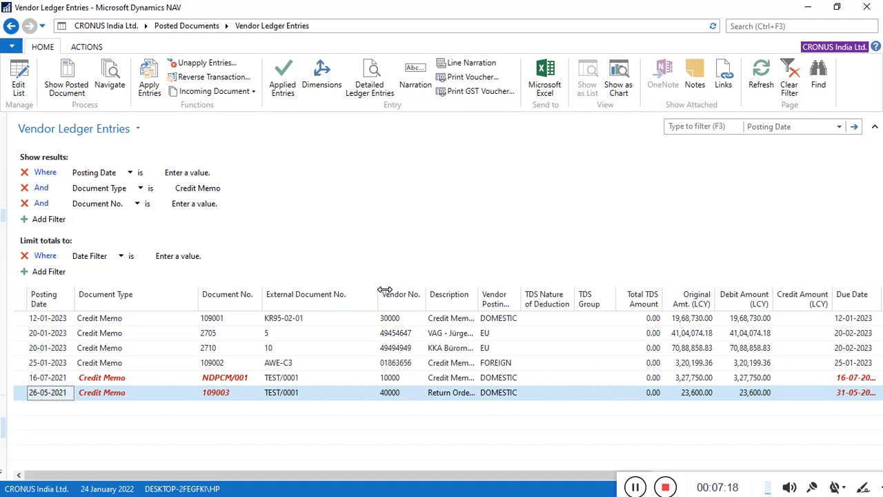
Remove the Document No. and Date Filter lines and turn off the limit totals section.
left_click(25, 203)
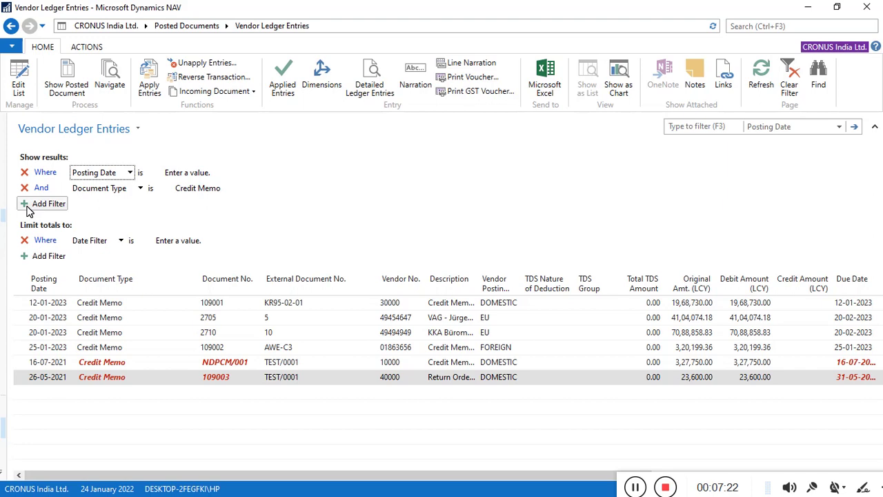
left_click(25, 240)
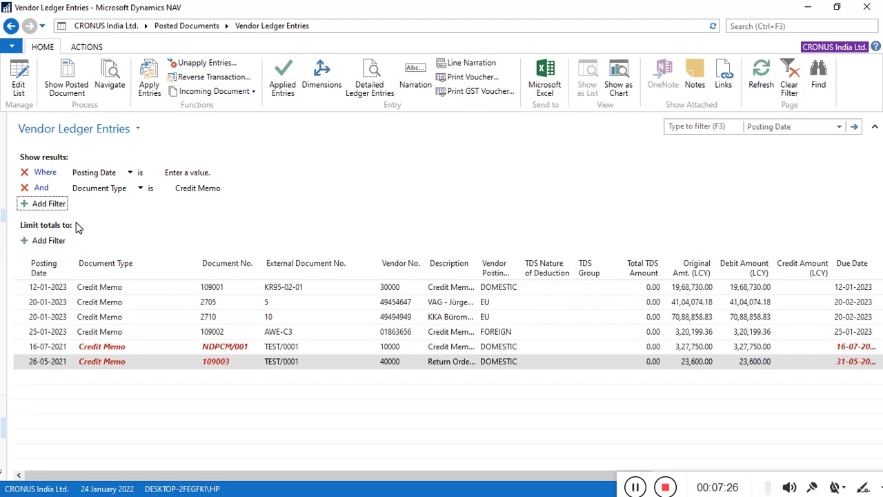
left_click(137, 129)
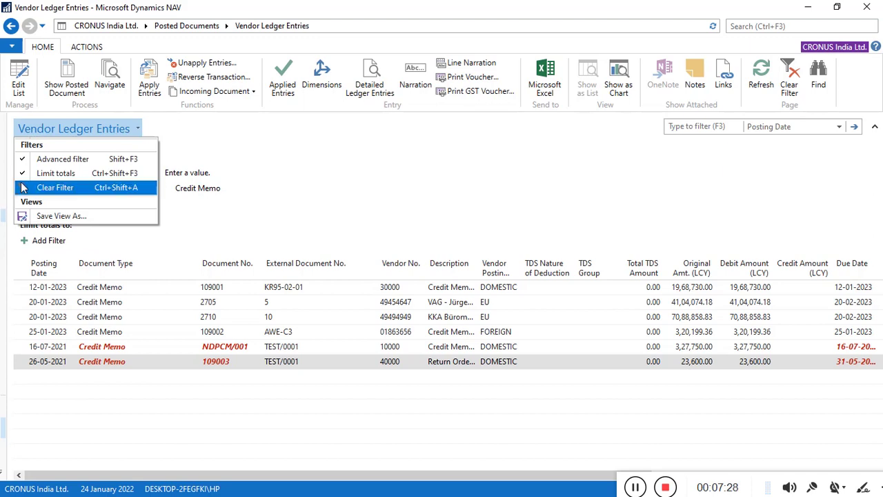
left_click(41, 173)
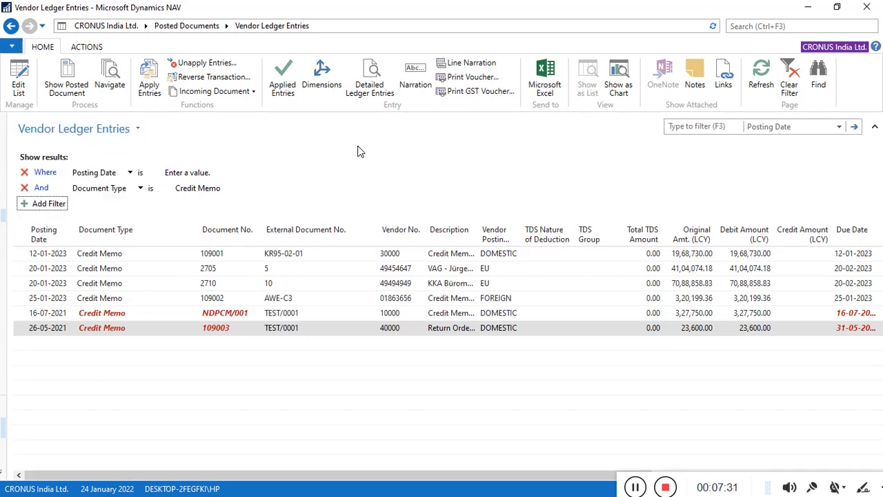
Collapse the ribbon and widen the Due Date column so the full due dates of the credit memos can be read.
right_click(357, 43)
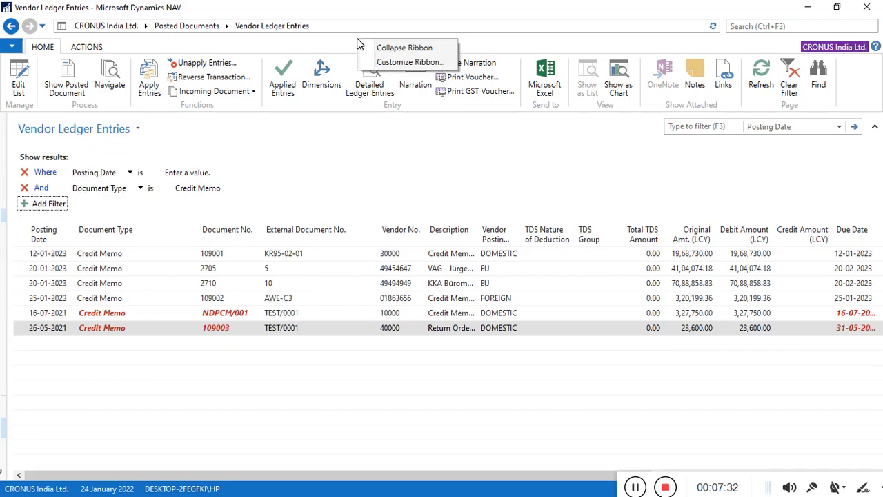
left_click(404, 50)
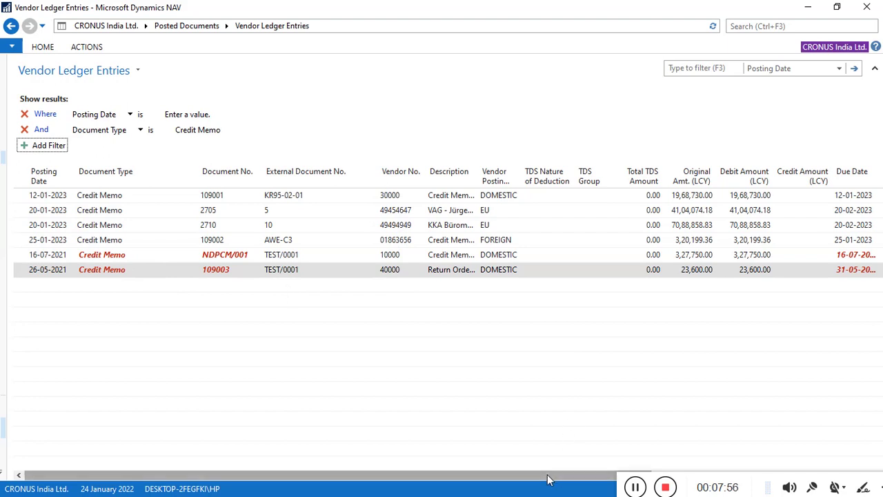
left_click_drag(552, 476, 641, 476)
left_click_drag(752, 179, 788, 180)
left_click(759, 255)
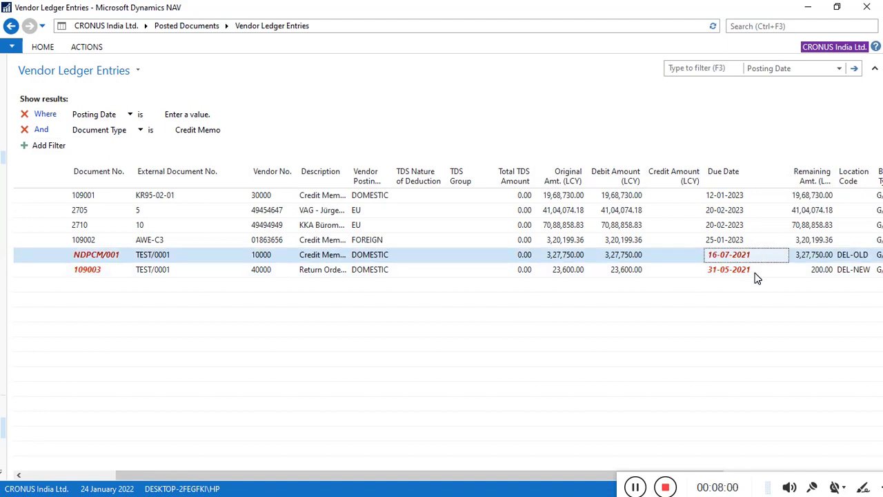
left_click(755, 269)
left_click(756, 254)
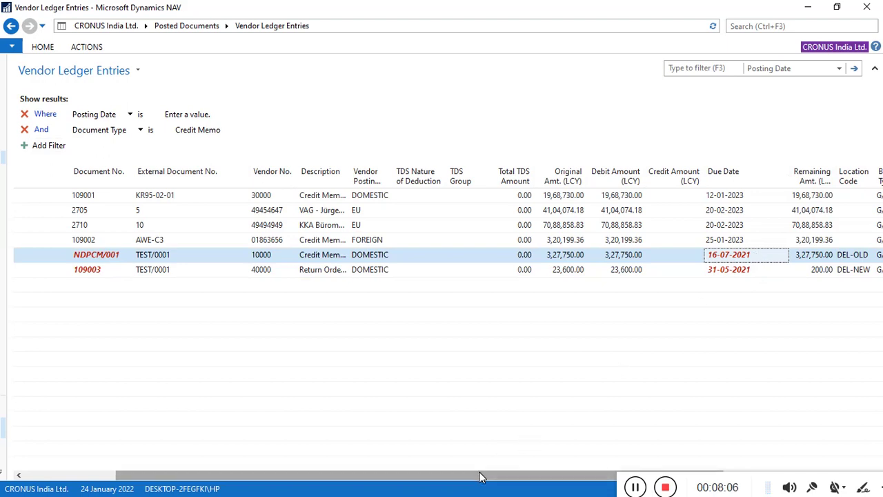
left_click_drag(481, 476, 269, 478)
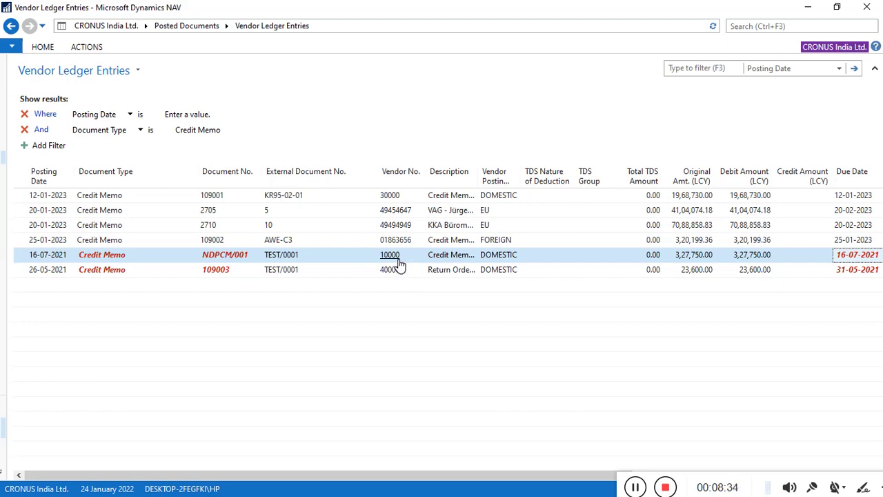
Add a Vendor No. filter of 10000 to the vendor ledger entries and widen the Description column.
left_click(45, 146)
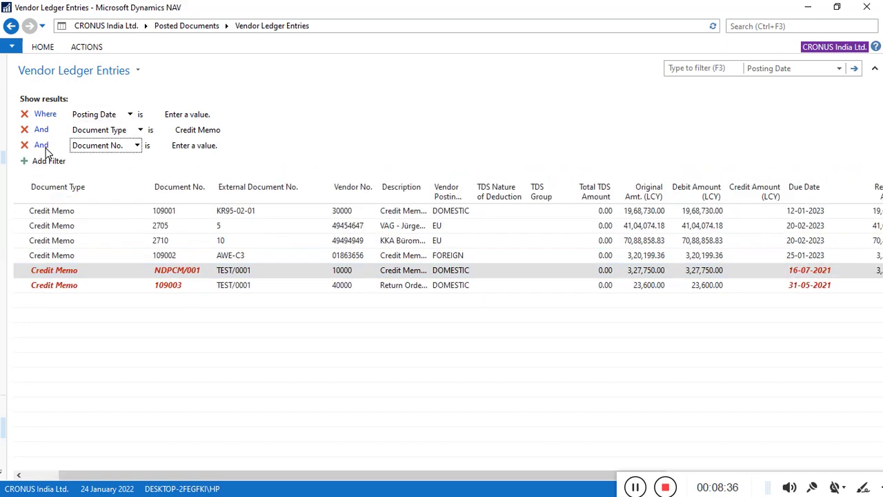
left_click(140, 152)
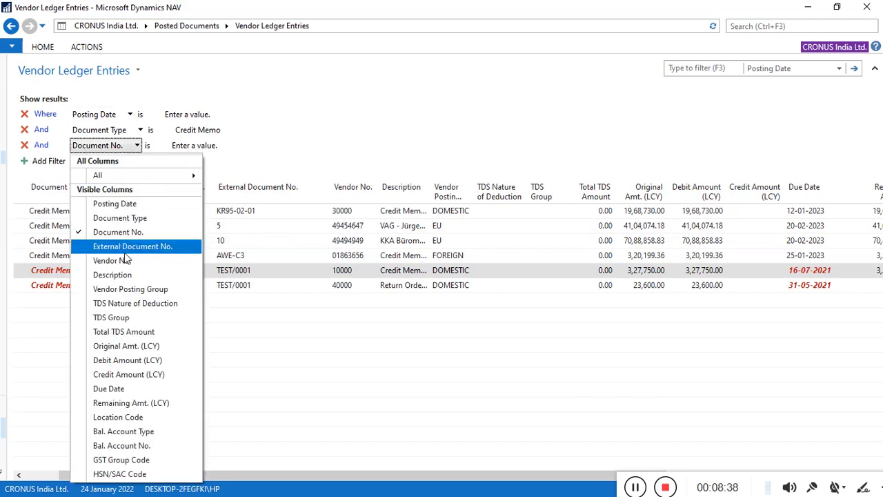
left_click(122, 259)
left_click(201, 152)
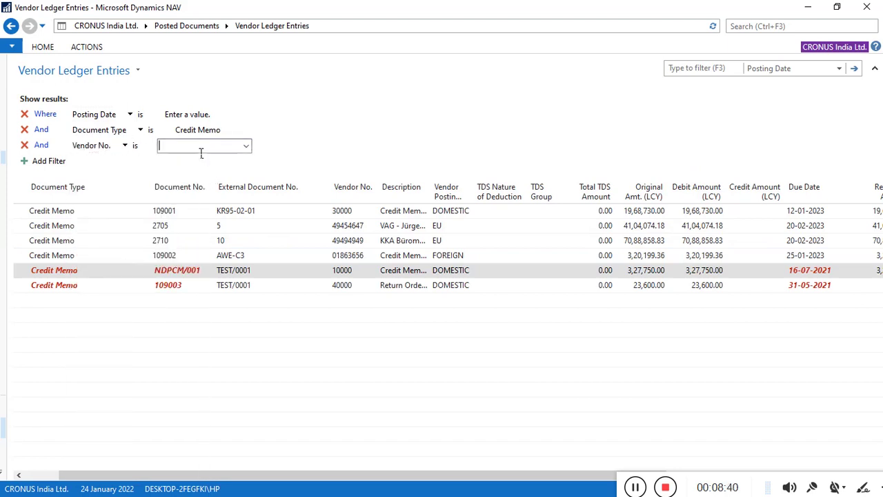
type("1000")
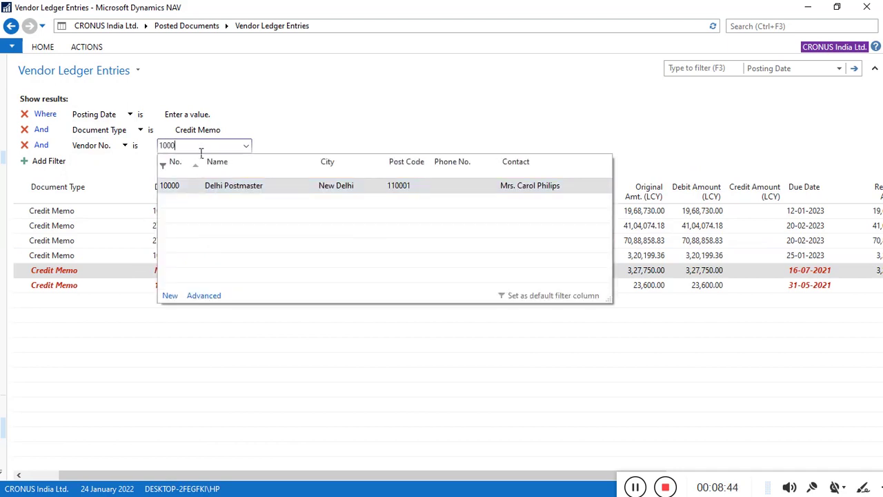
left_click(223, 185)
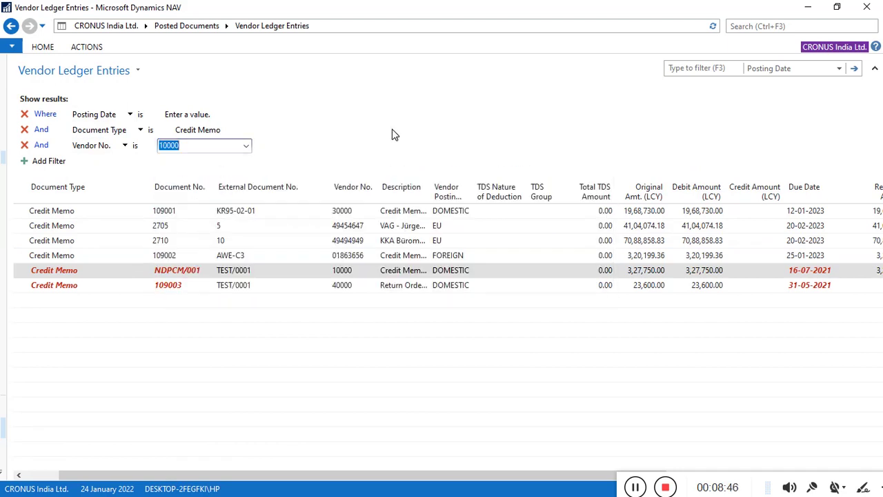
left_click_drag(435, 191, 514, 182)
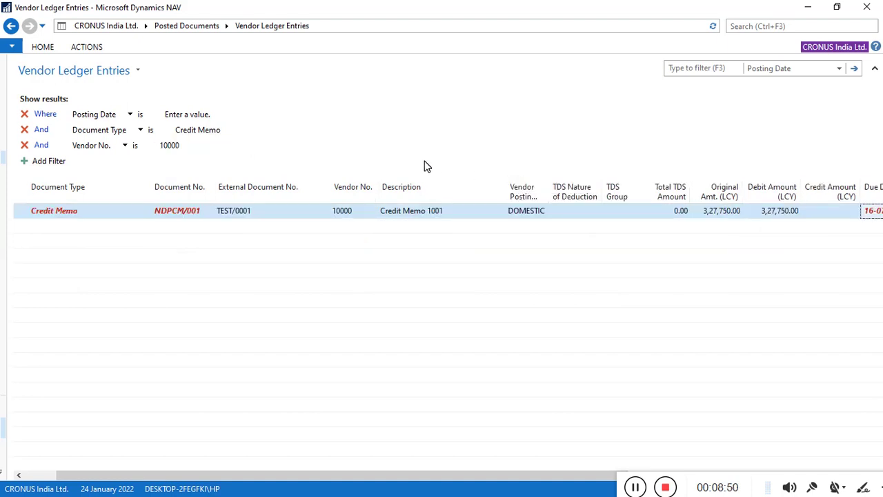
Expand the ribbon again and view the applied entries of credit memo NDPCM/001, closing them after the check.
right_click(330, 50)
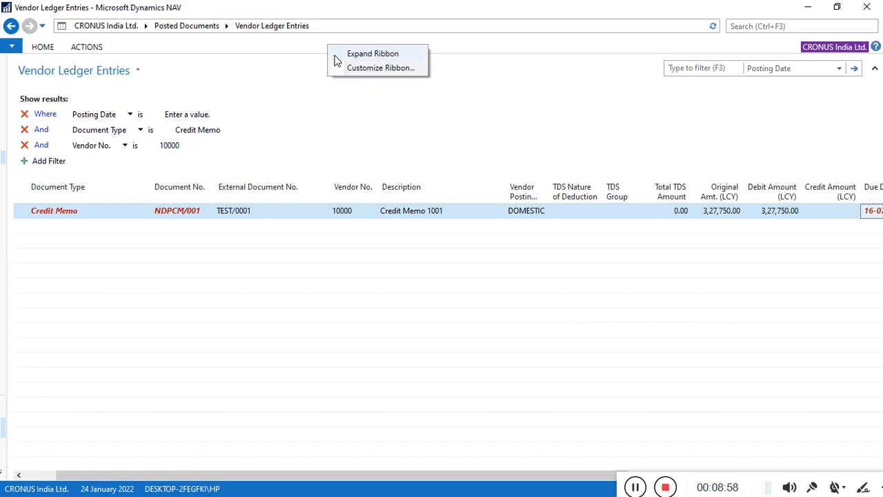
left_click(338, 55)
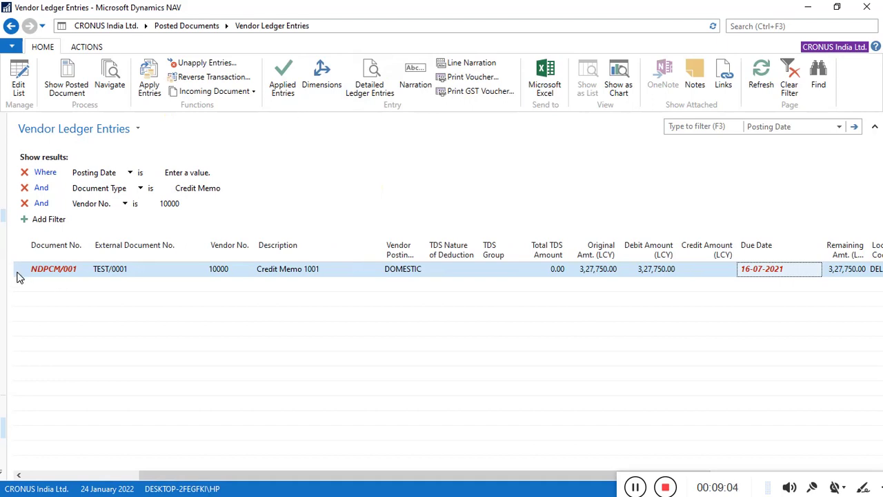
left_click(283, 91)
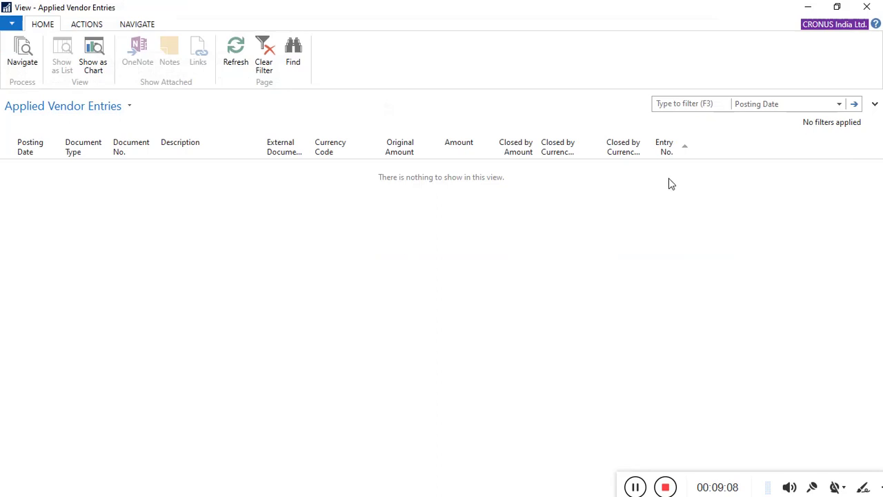
left_click(867, 6)
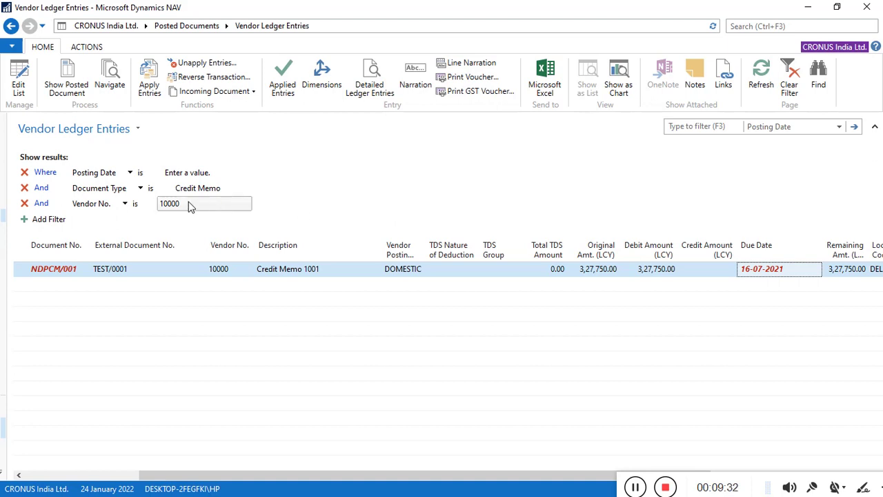
Set the Vendor No. filter to 40000.
left_click(169, 207)
key("Home")
key("Delete")
type("4")
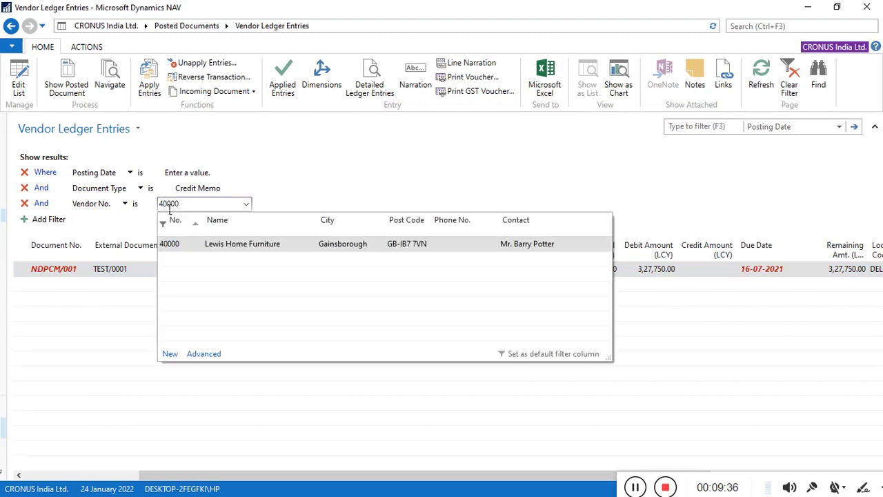
left_click(262, 248)
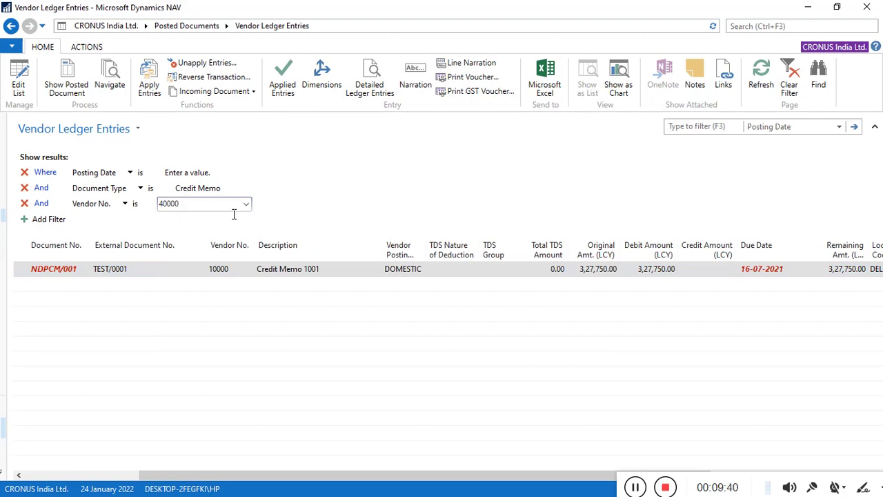
key("Return")
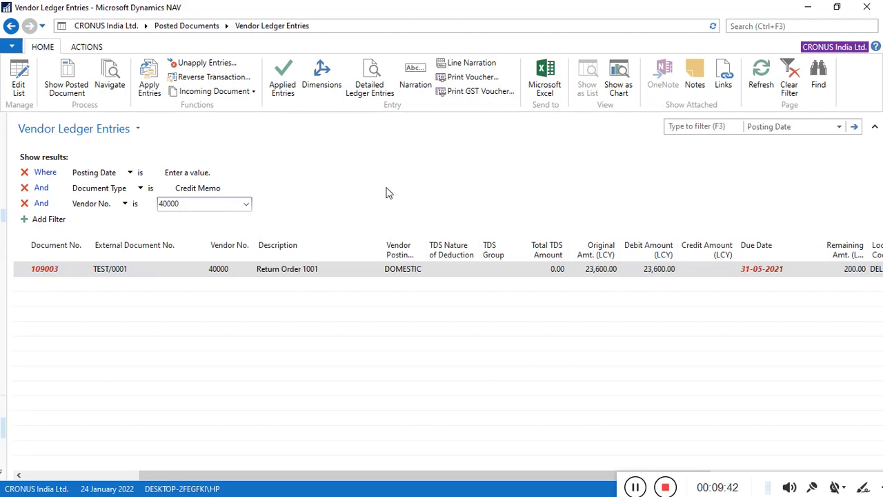
View the applied entries of credit memo 109003, compare them with its ledger row, and check them once more.
left_click(288, 96)
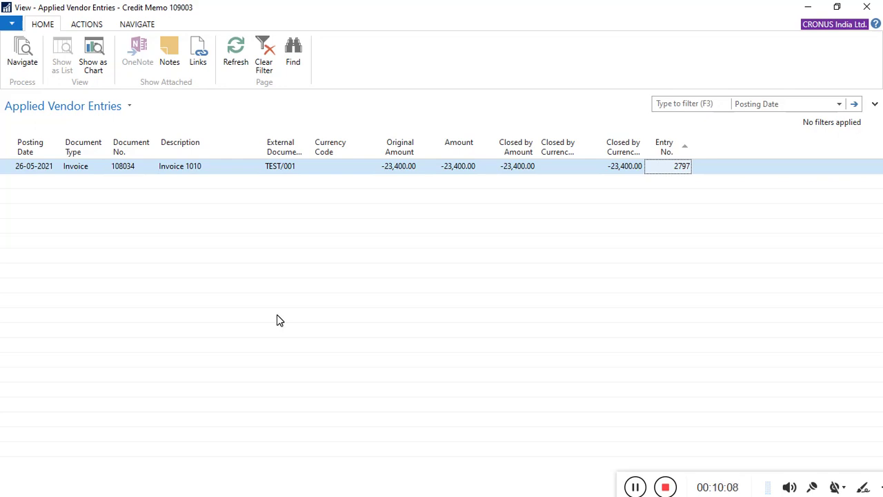
left_click(866, 7)
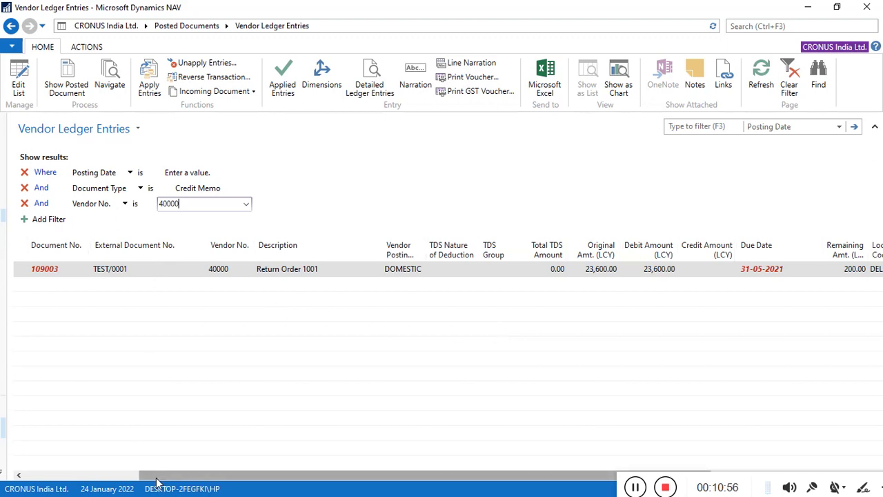
left_click_drag(157, 482, 49, 463)
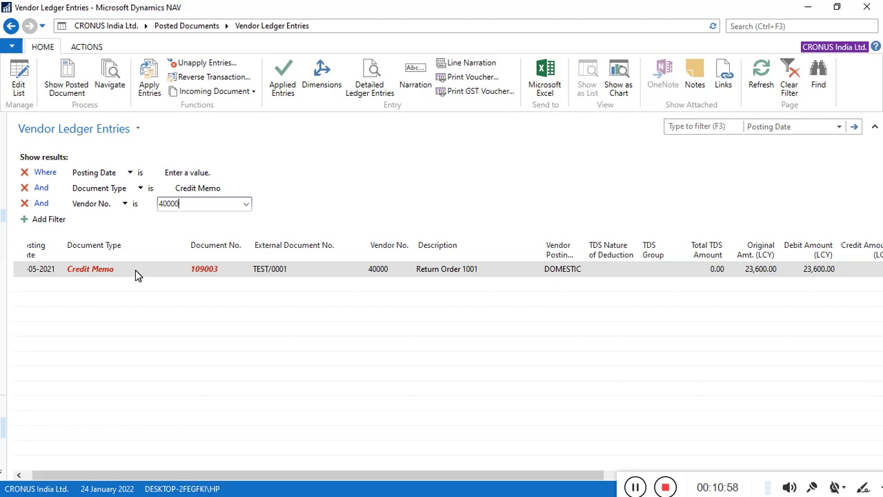
left_click_drag(58, 476, 49, 476)
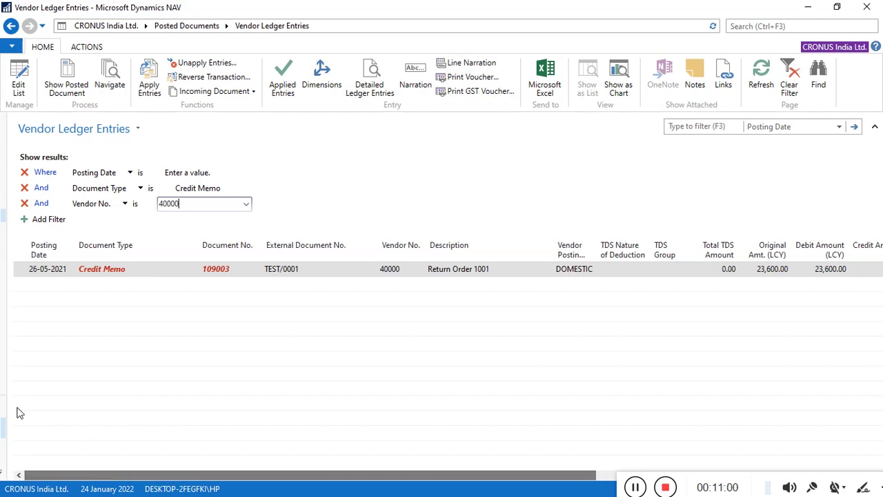
left_click(21, 275)
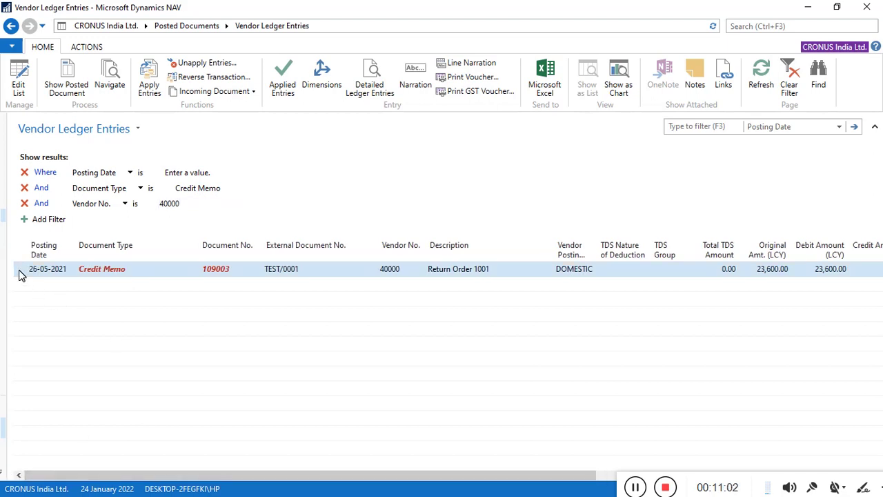
left_click(279, 101)
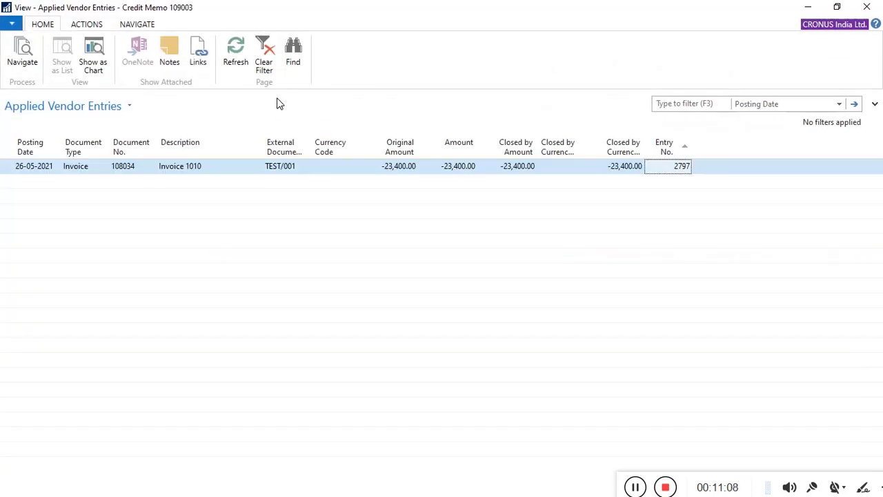
left_click(867, 7)
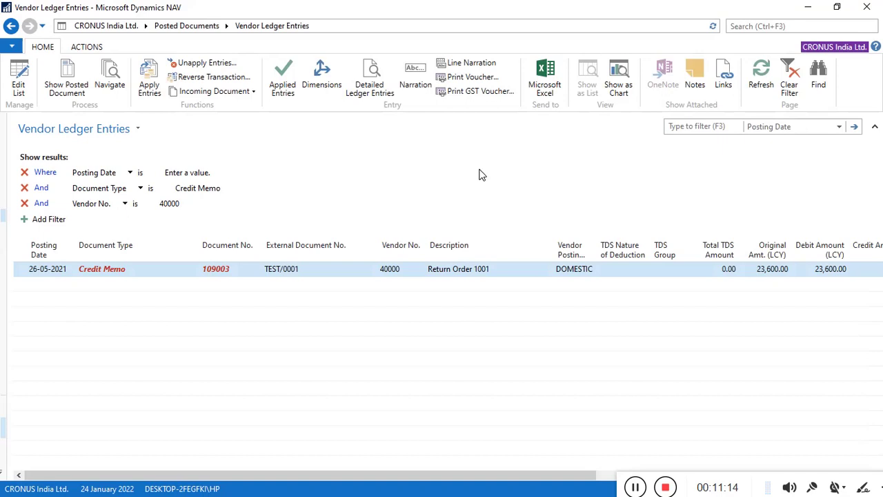
Clear the value of the Vendor No. filter so credit memos of all vendors are listed.
left_click(169, 206)
key("BackSpace")
key("BackSpace")
key("BackSpace")
key("BackSpace")
key("BackSpace")
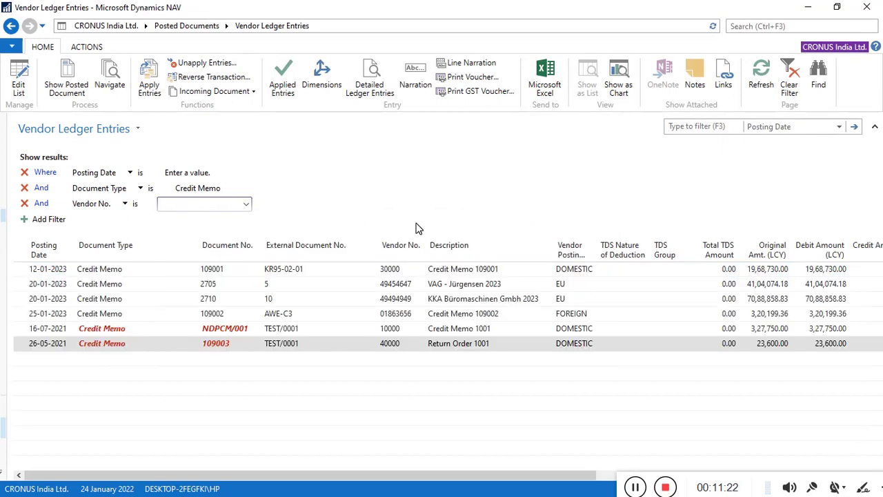
View the applied entries of credit memo 109002 and then of credit memo 2710, closing each view.
left_click(150, 317)
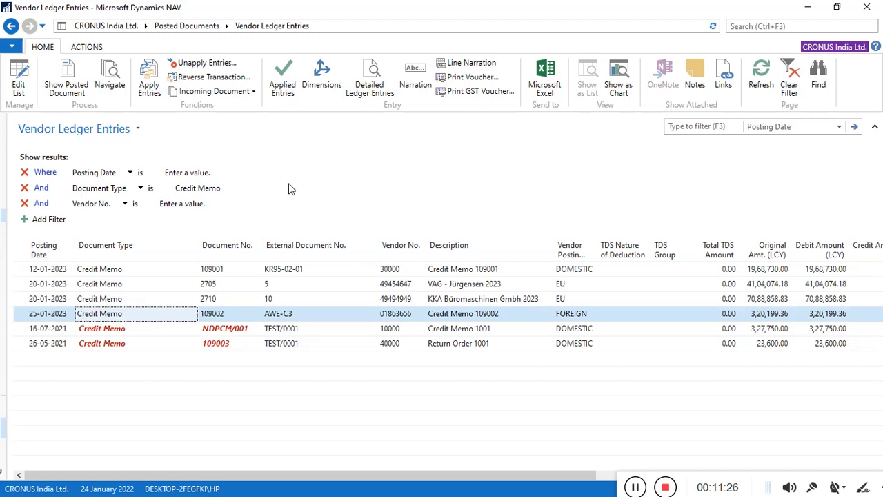
left_click(283, 91)
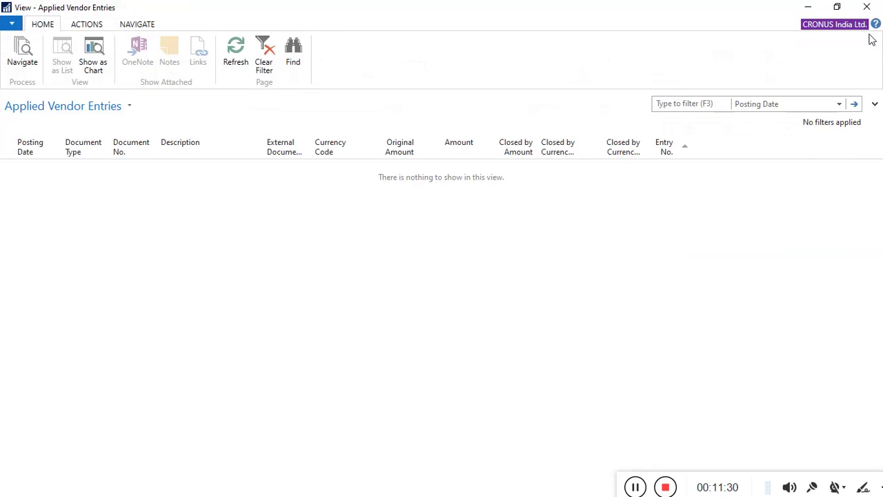
left_click(867, 8)
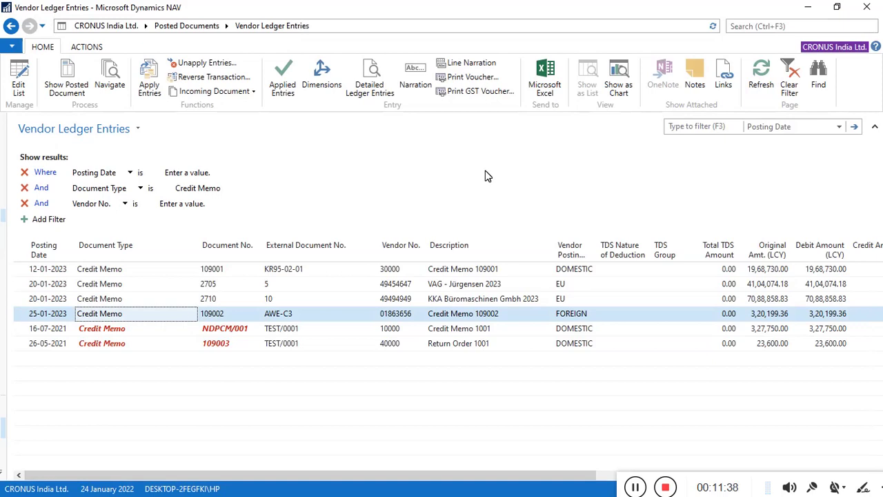
left_click(208, 301)
left_click(285, 77)
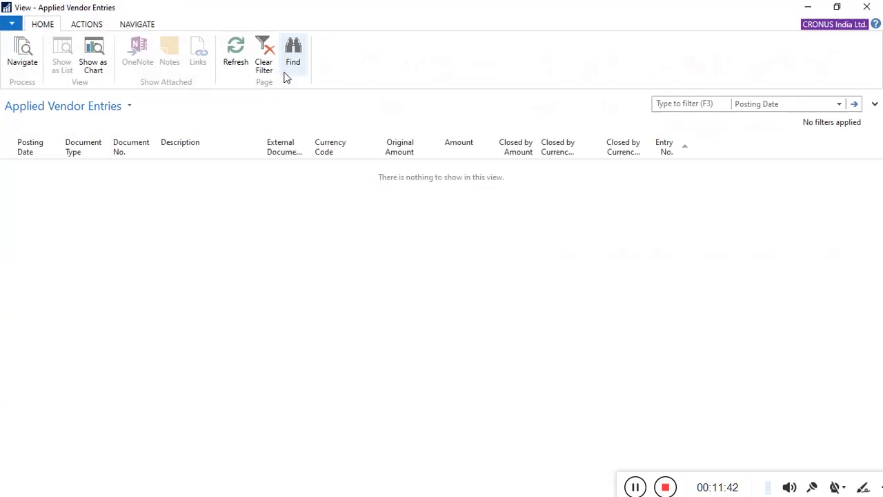
left_click(867, 7)
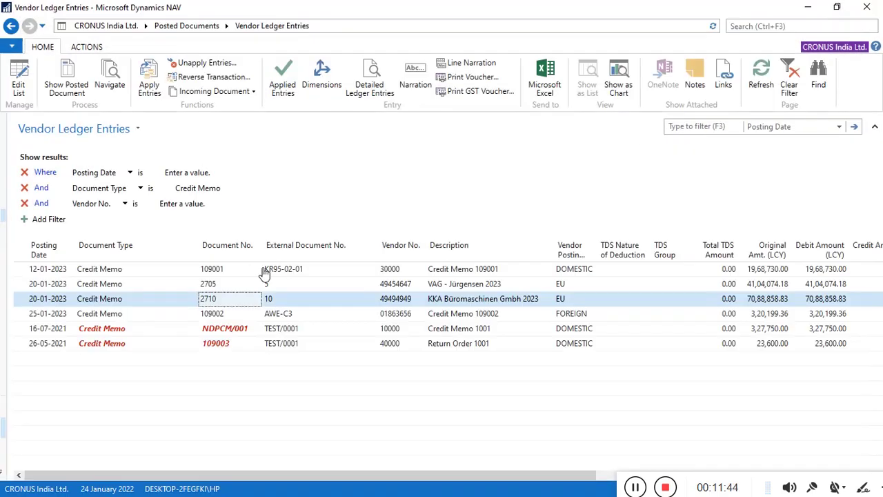
Check the applied entries of credit memo 2705, close them, and view those of credit memo 109001.
left_click(227, 287)
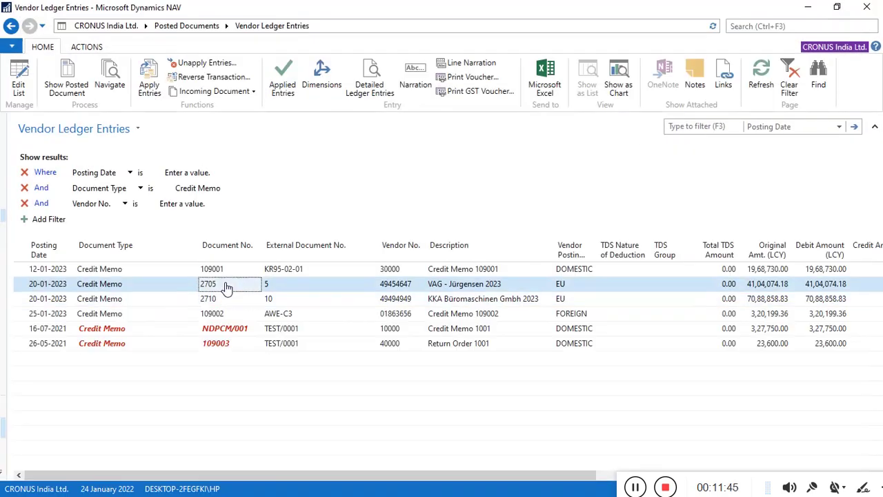
left_click(283, 81)
left_click(866, 7)
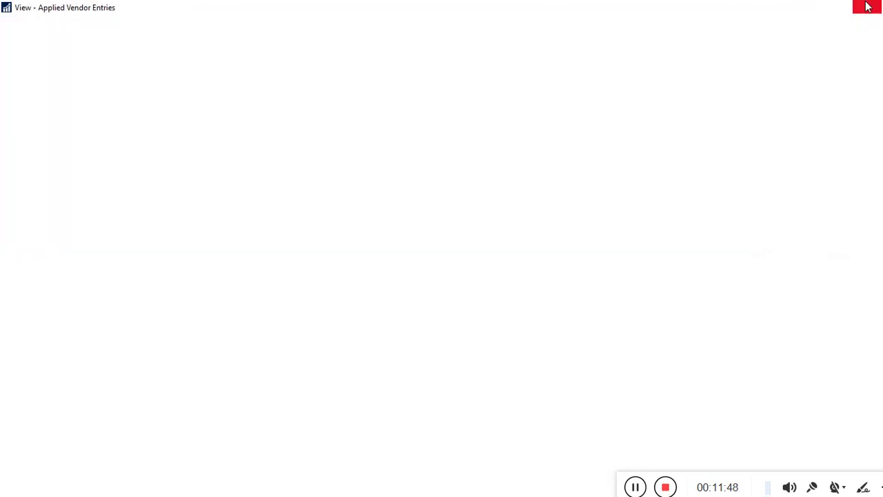
left_click(145, 269)
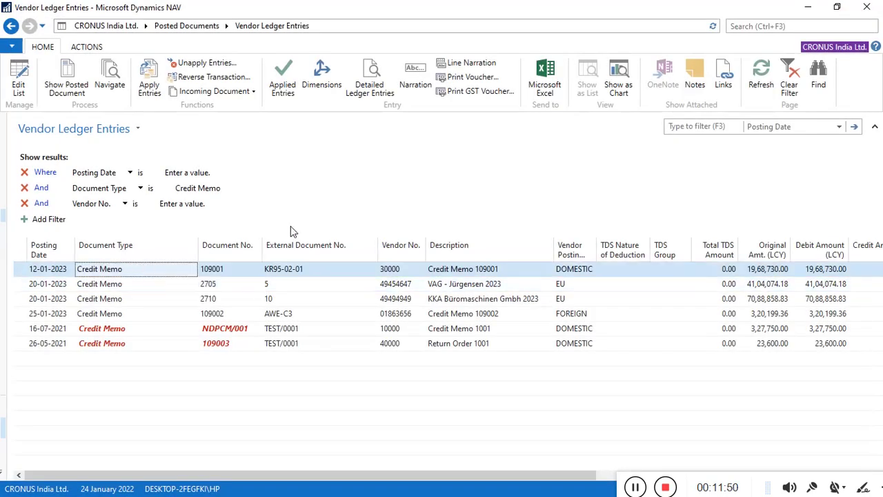
left_click(288, 86)
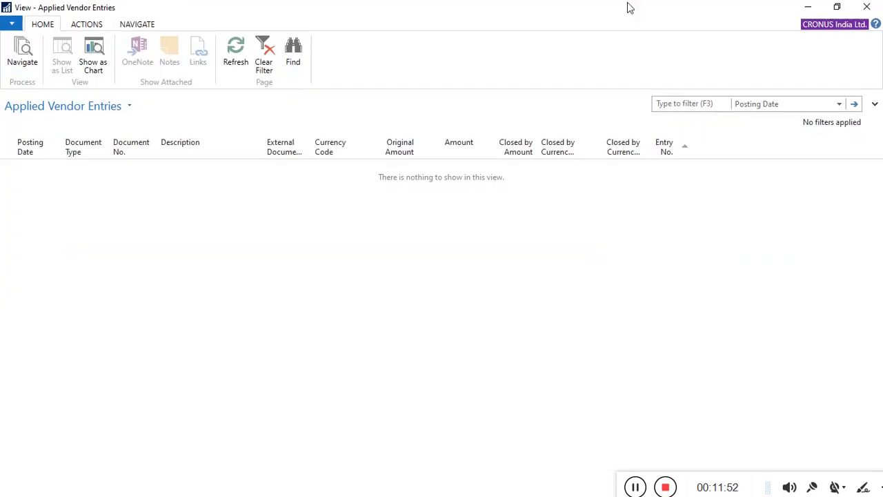
Close the applied entries of credit memo 109001, then view and close those of credit memo NDPCM/001.
left_click(867, 7)
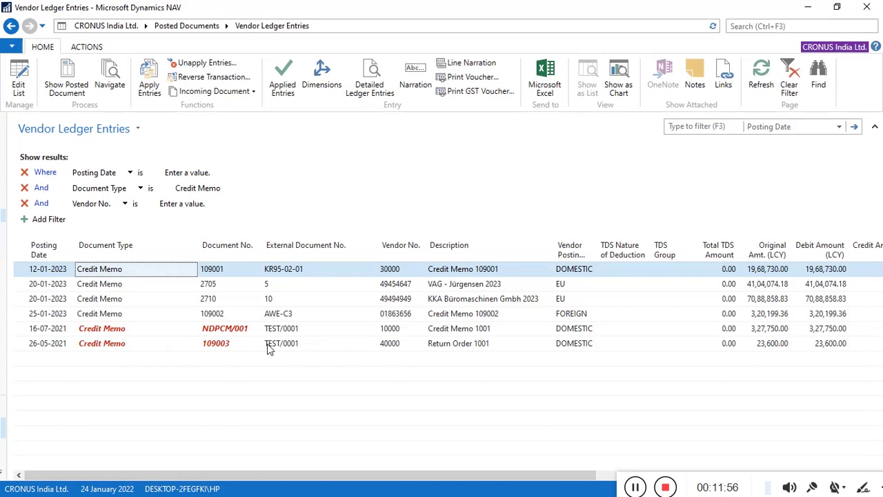
left_click(405, 331)
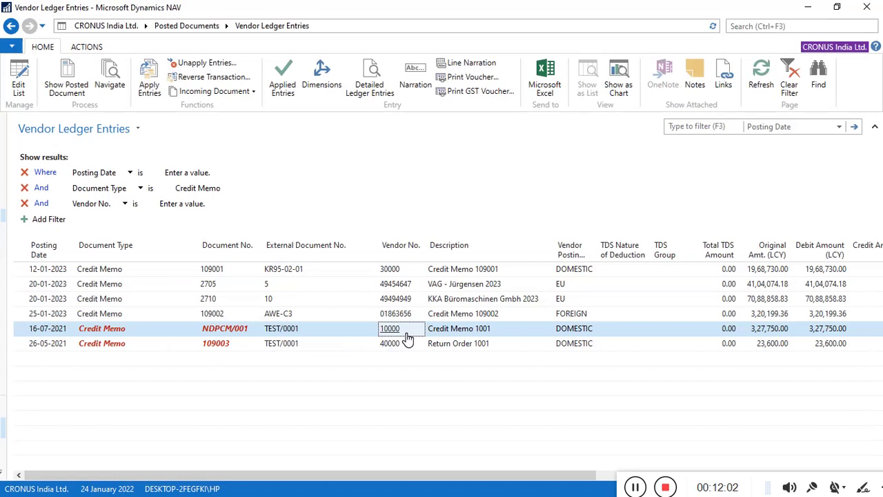
left_click(285, 89)
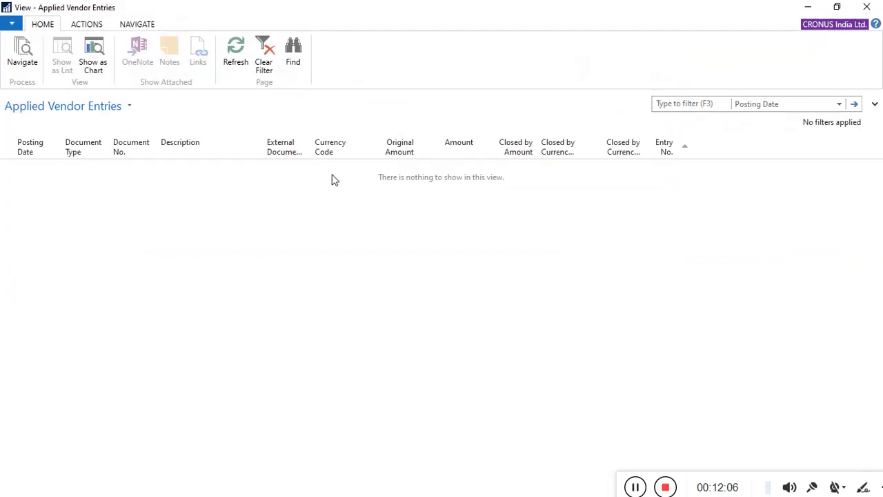
left_click(860, 14)
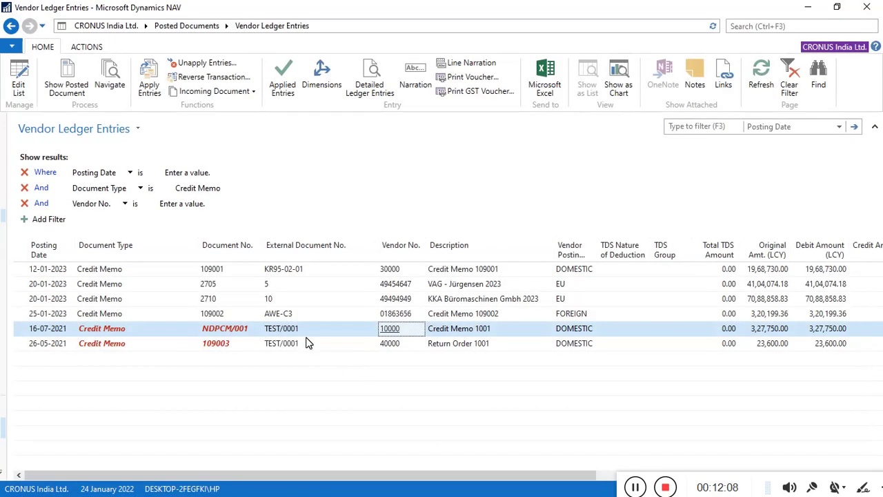
View the applied vendor entries of credit memo 109003 twice, returning to the vendor ledger entries each time.
left_click(307, 343)
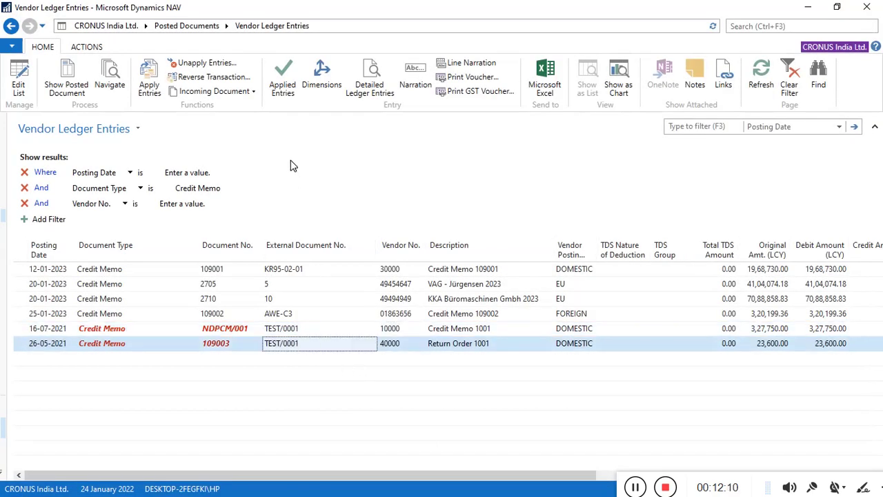
left_click(283, 82)
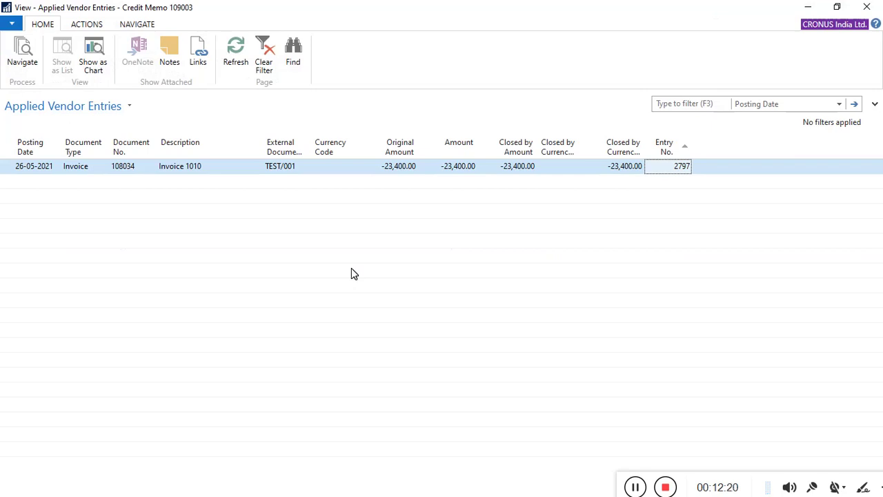
left_click(866, 6)
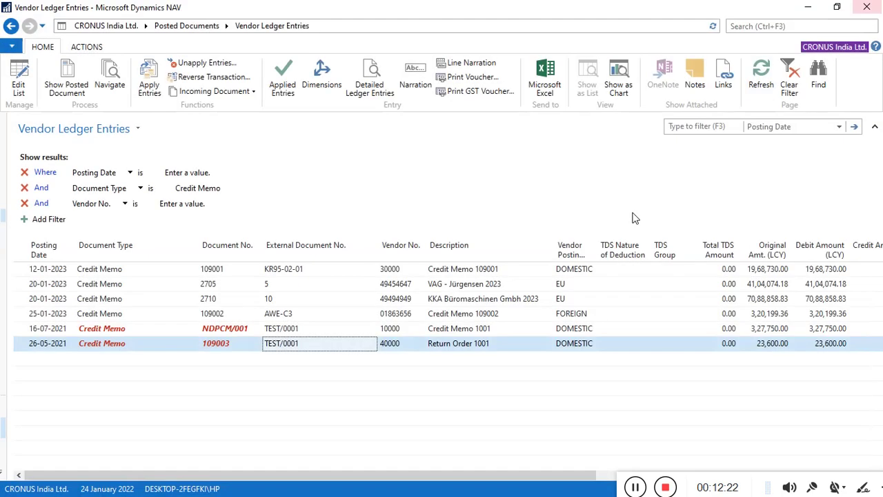
left_click(283, 86)
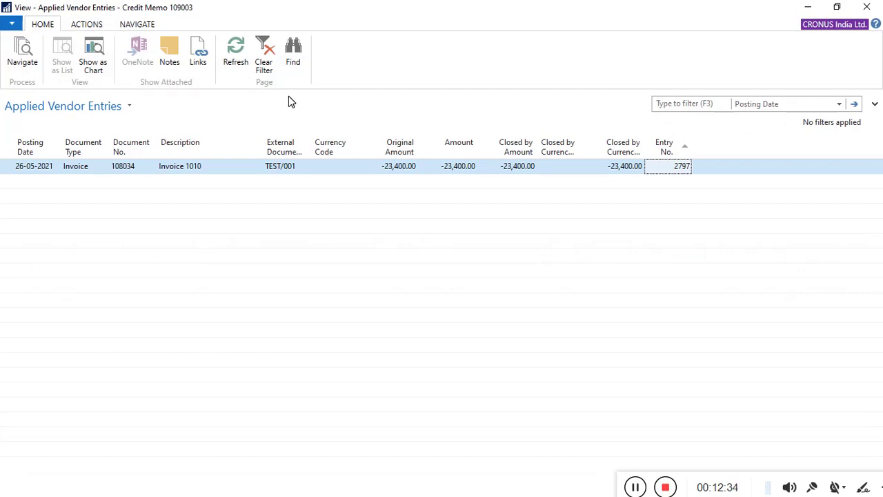
left_click(875, 7)
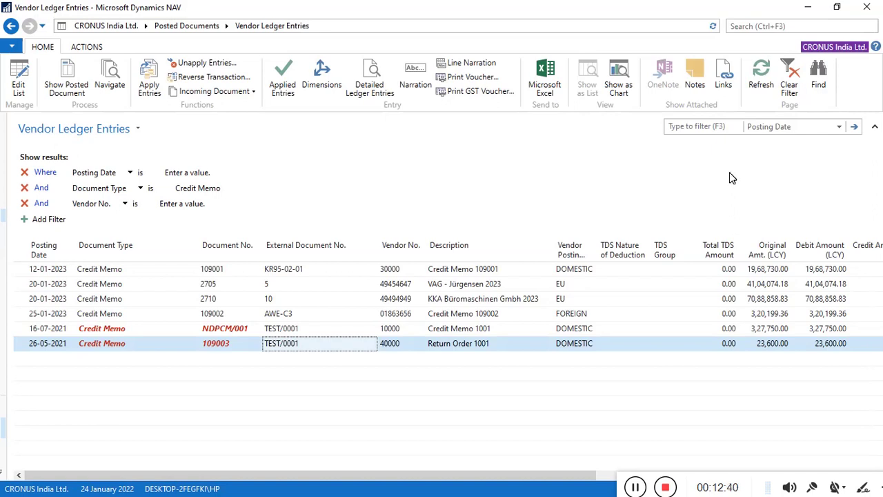
Search for "customer ledger", open Customer Ledger Entries from Posted Documents, and filter the list to Document Type Credit Memo.
left_click(744, 29)
type("cus")
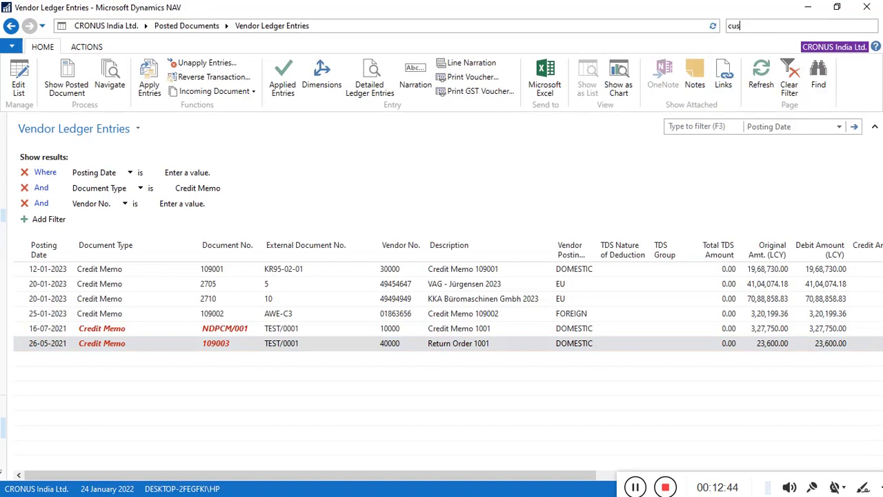
type("tomer ledger")
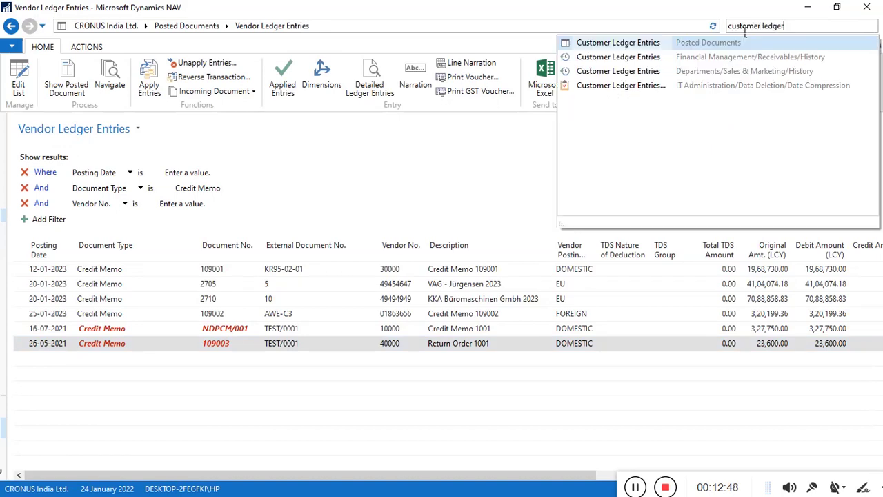
left_click(611, 45)
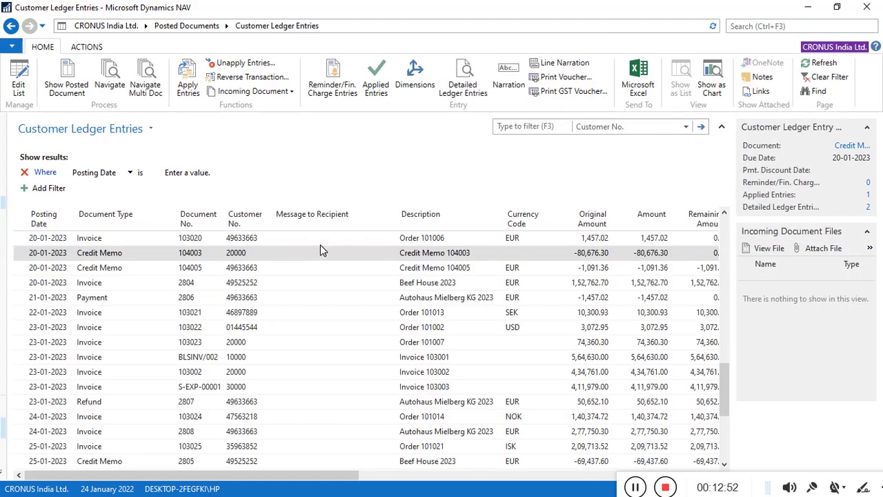
left_click(135, 258)
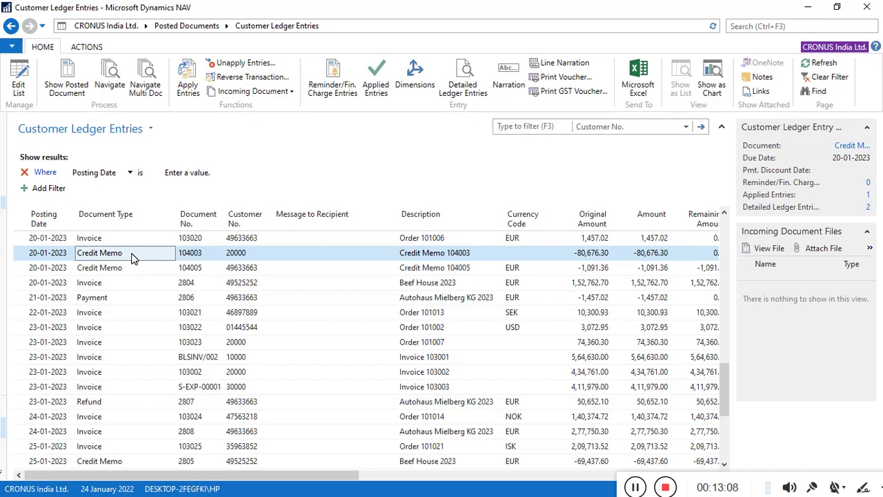
key("alt+F3")
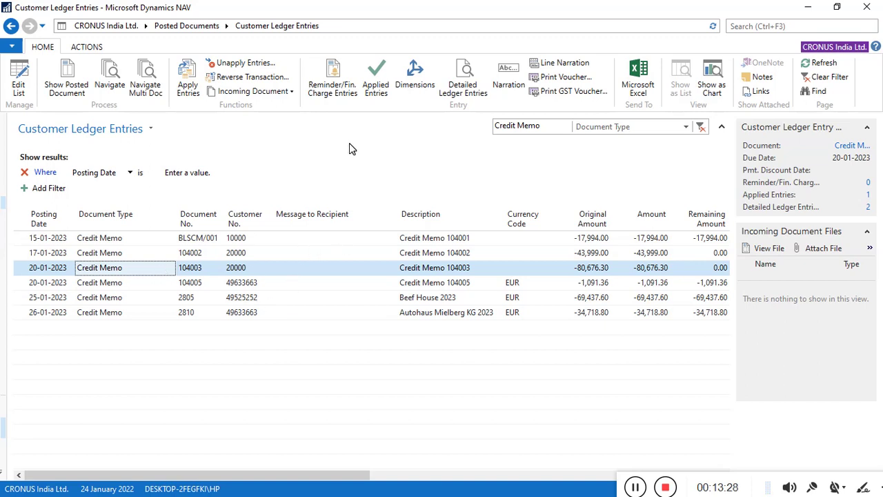
View the applied customer entries of credit memo 104003 and then of BLSCM/001, closing each view.
left_click(376, 93)
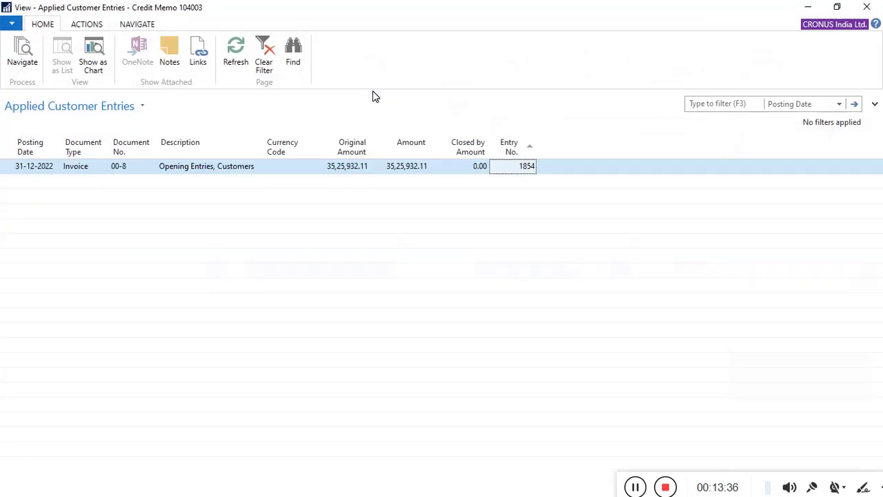
left_click(866, 7)
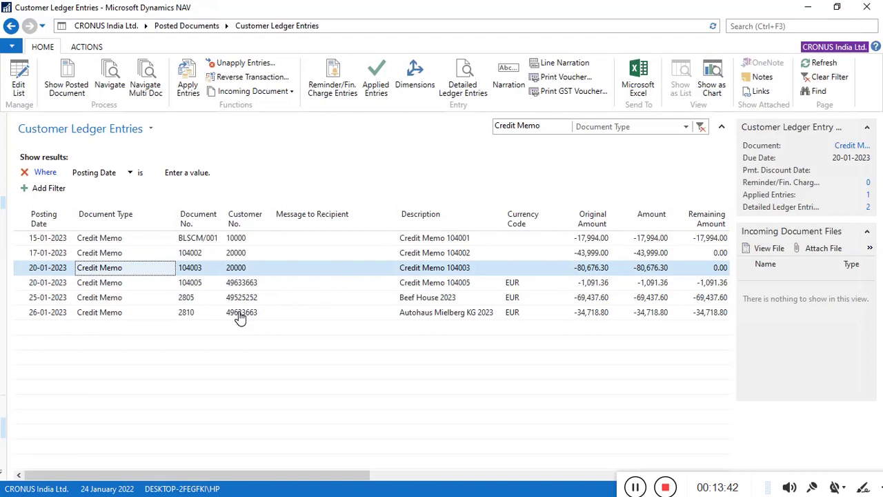
left_click(238, 238)
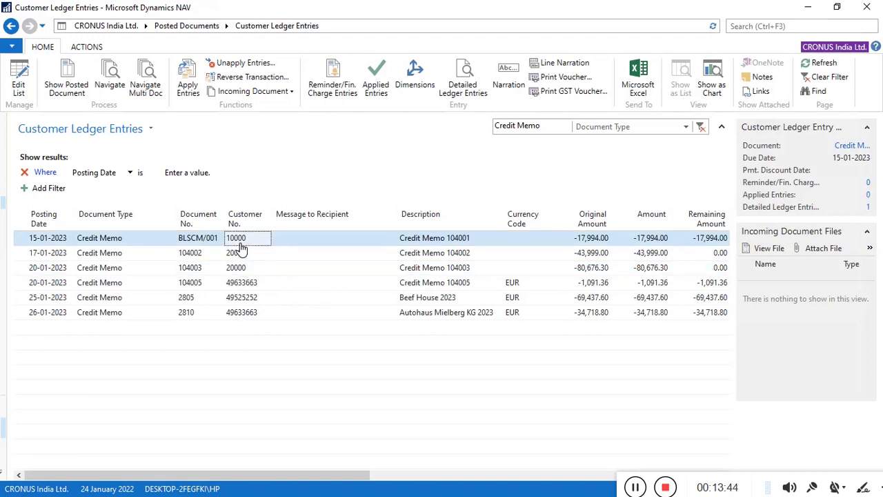
left_click(373, 94)
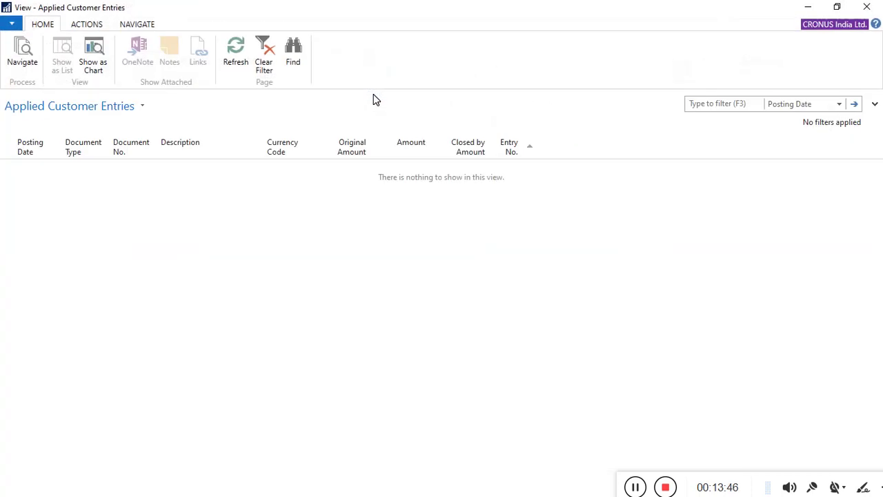
left_click(867, 7)
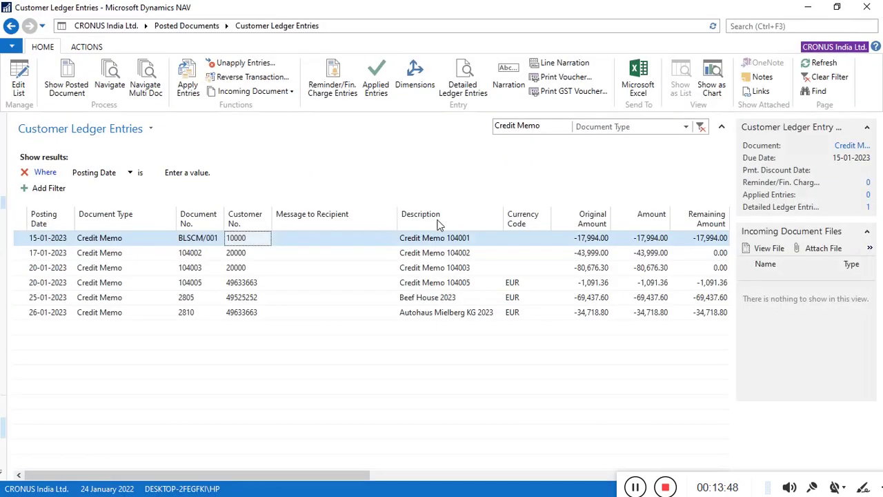
Check the applied customer entries of credit memo 104002 and then of 104003, closing each view.
left_click(256, 255)
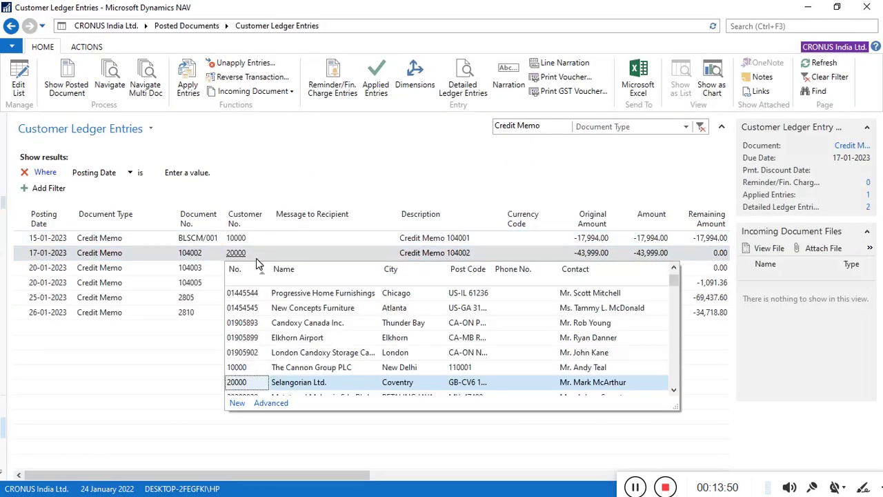
left_click(374, 95)
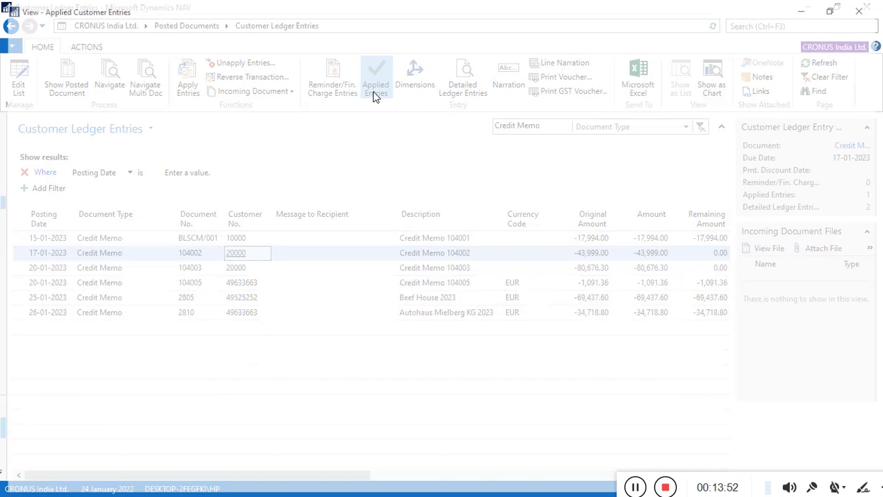
left_click(866, 7)
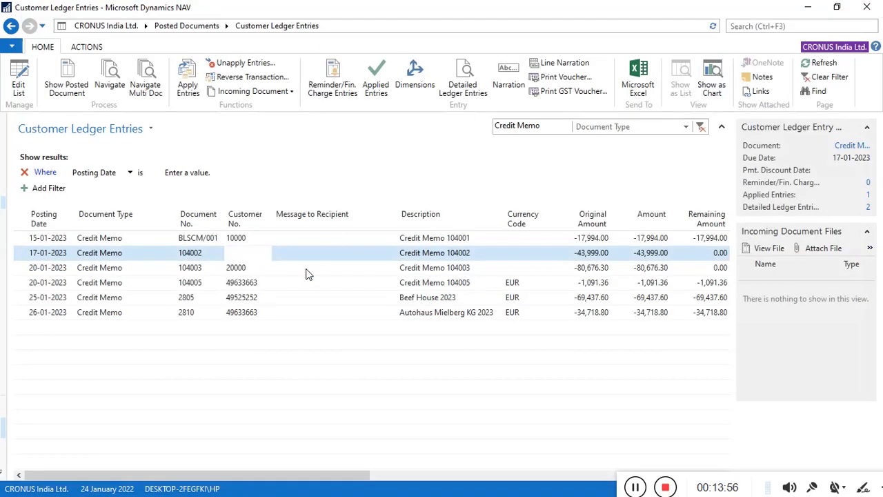
left_click(310, 267)
left_click(379, 86)
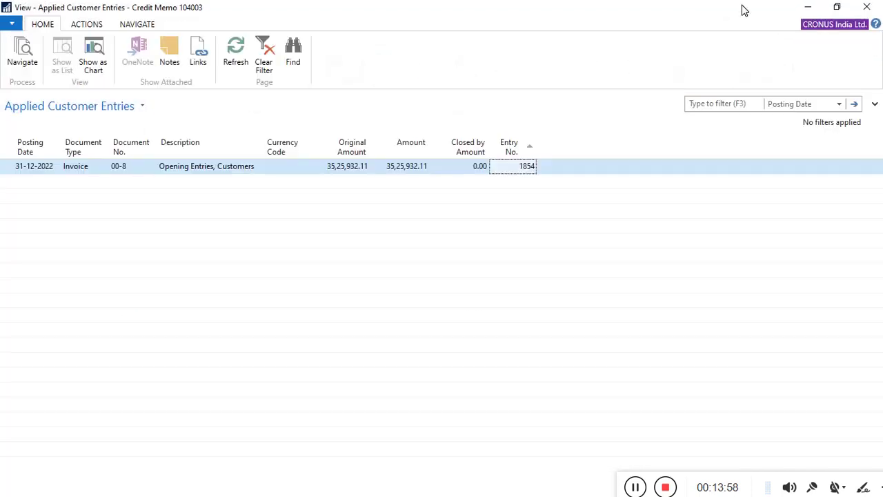
left_click(867, 7)
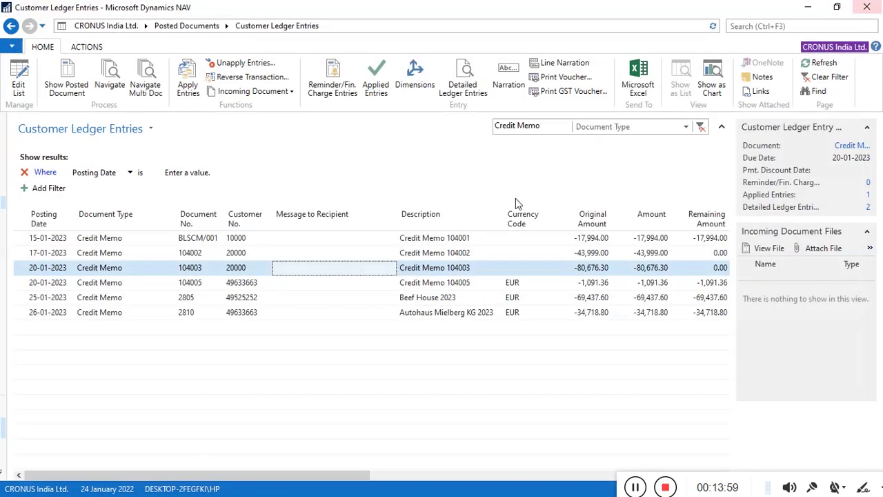
View the applied customer entries of credit memo 104005 and then of 2805, closing each view.
left_click(314, 286)
left_click(376, 84)
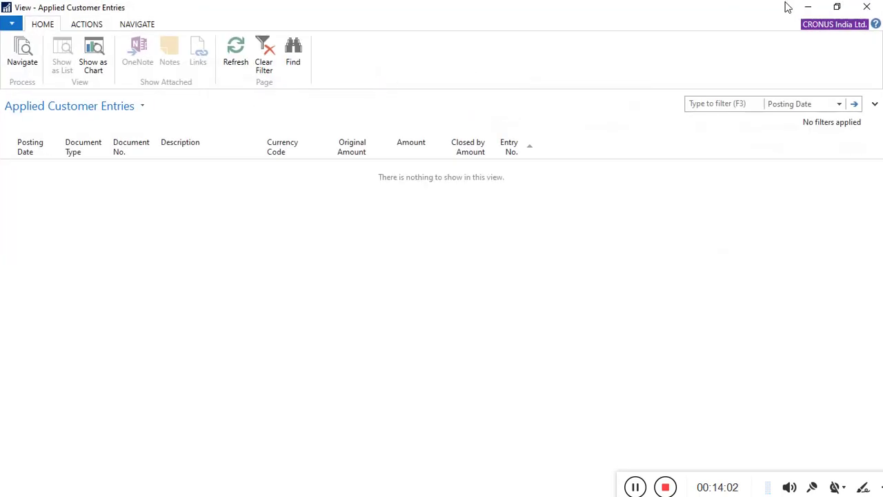
left_click(866, 7)
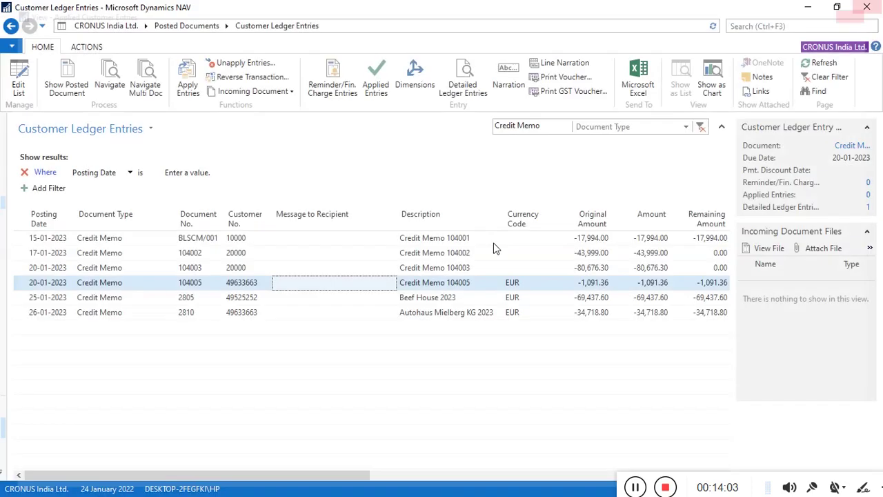
left_click(358, 302)
left_click(376, 82)
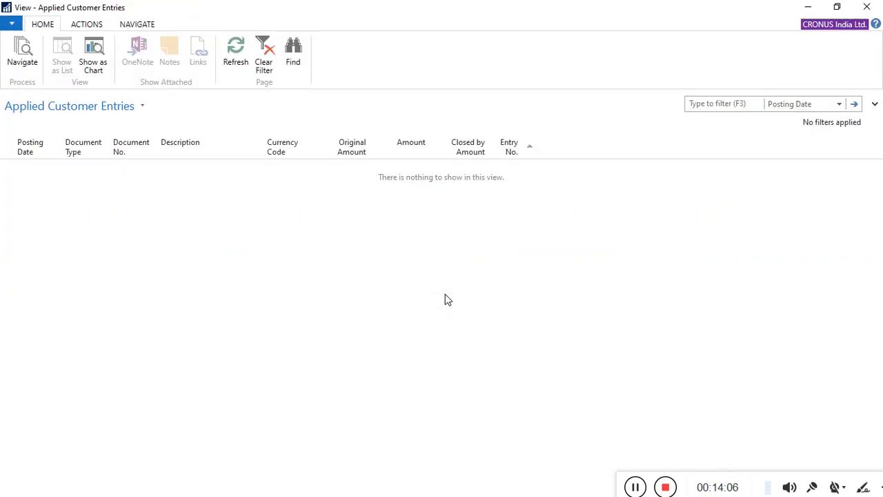
left_click(866, 7)
View the applied customer entries of credit memo 2810 and return to the ledger entries.
left_click(310, 313)
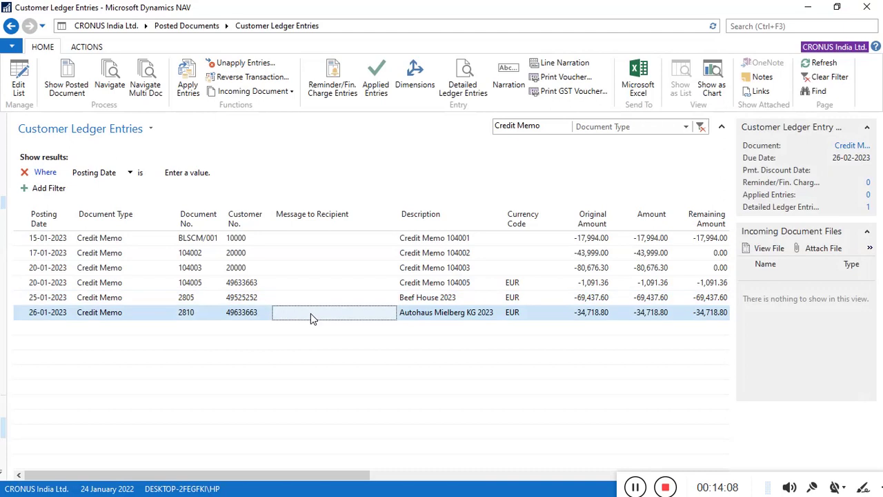
left_click(378, 100)
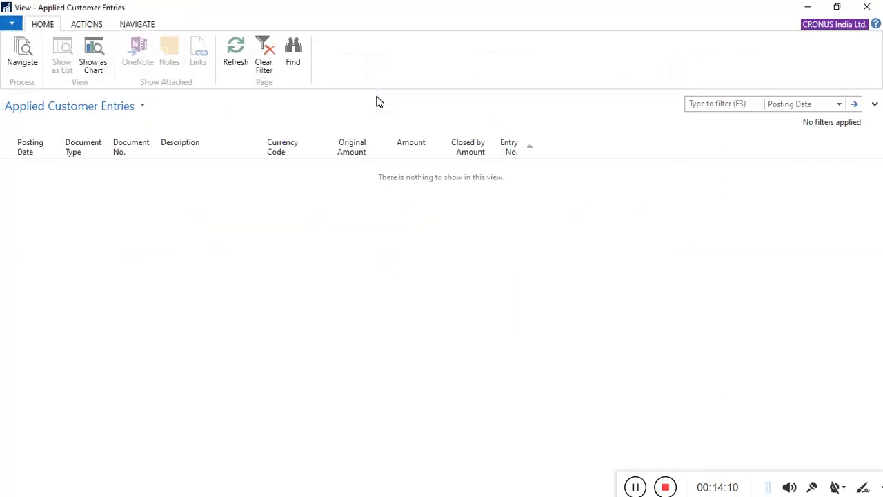
left_click(867, 7)
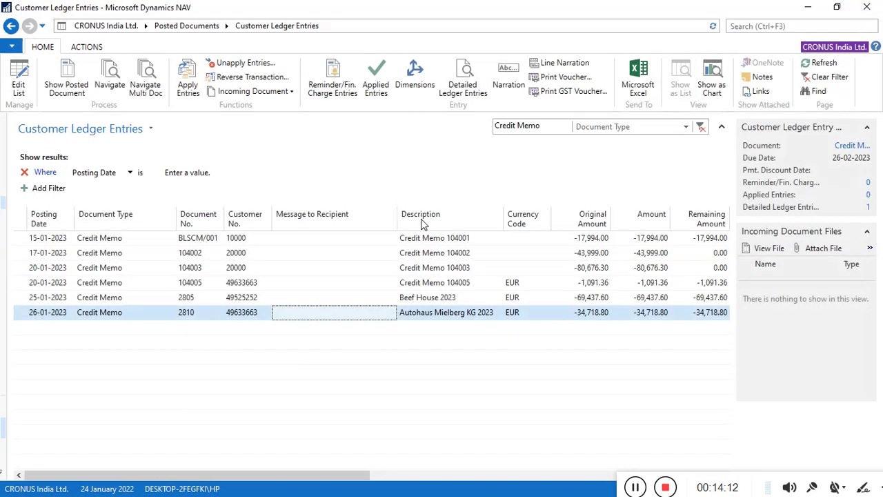
Recheck the applied customer entries of credit memo BLSCM/001 and then of 104002, closing each view.
left_click(321, 238)
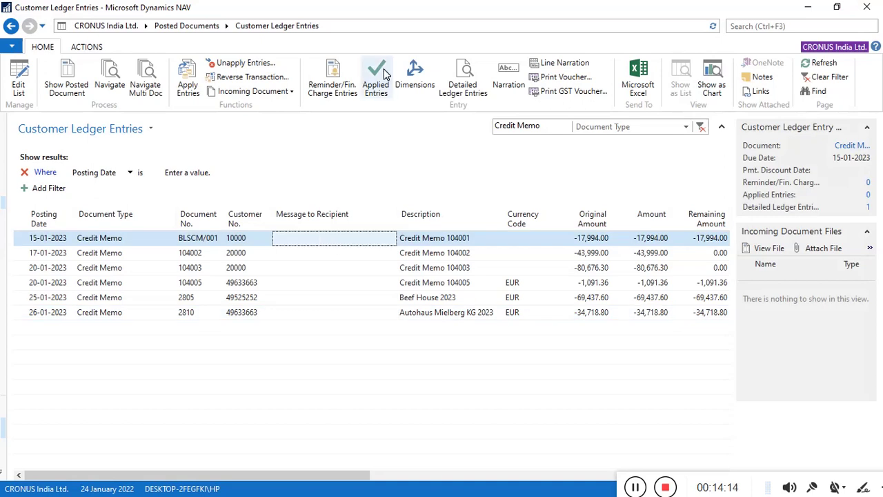
left_click(383, 75)
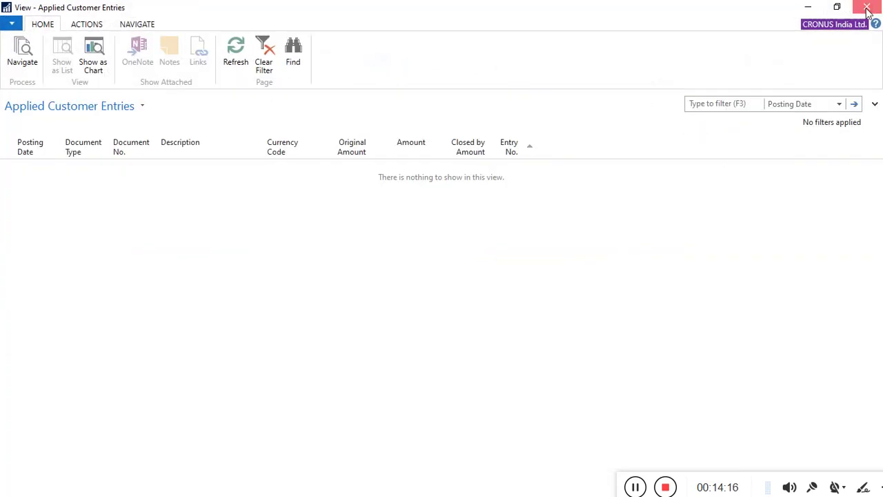
left_click(866, 7)
left_click(341, 252)
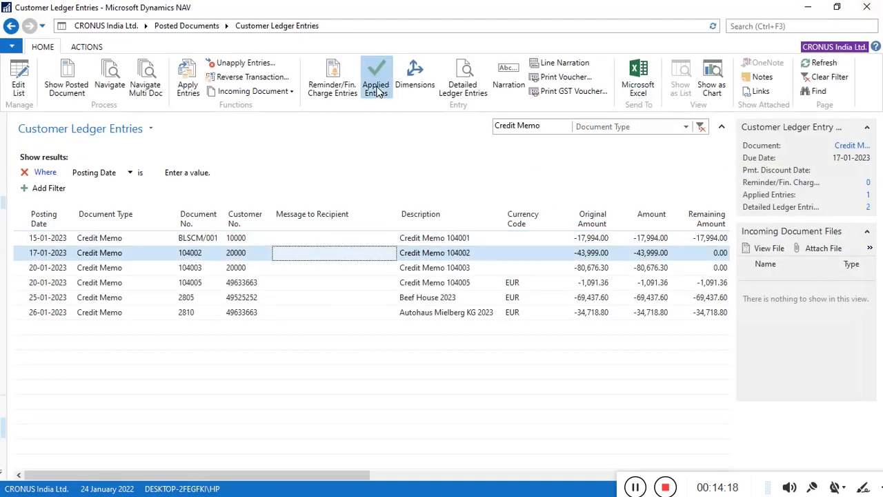
left_click(378, 90)
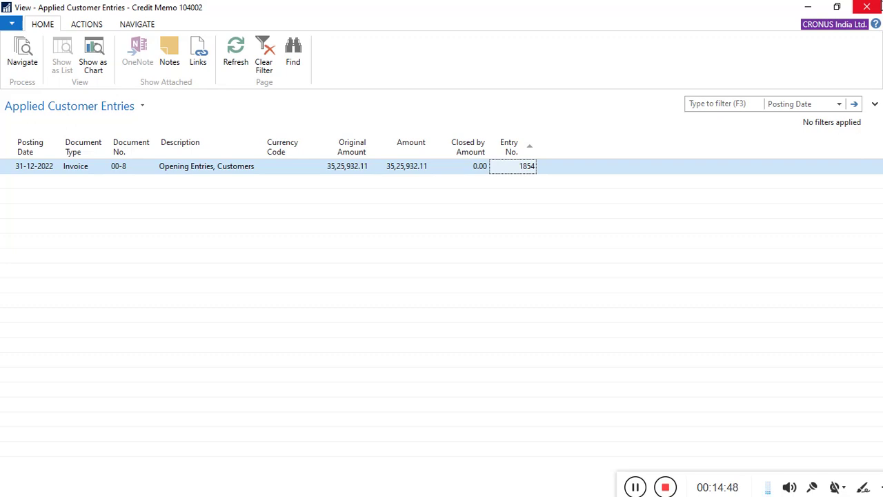
left_click(873, 6)
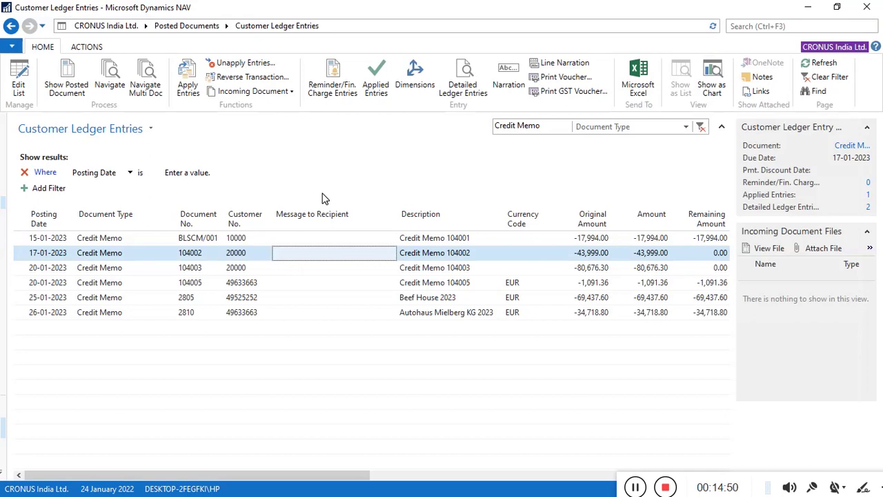